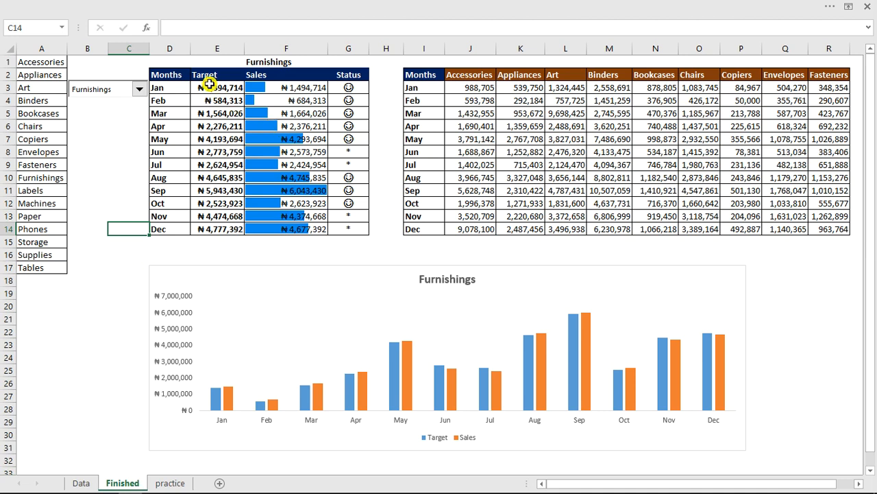
# Review the monthly sales and monthly target tables on the Data sheet across all product columns
pyautogui.click(80, 484)
pyautogui.scroll(-6, 100, 367)
pyautogui.click(485, 153)
pyautogui.moveTo(870, 232); pyautogui.dragTo(869, 80)
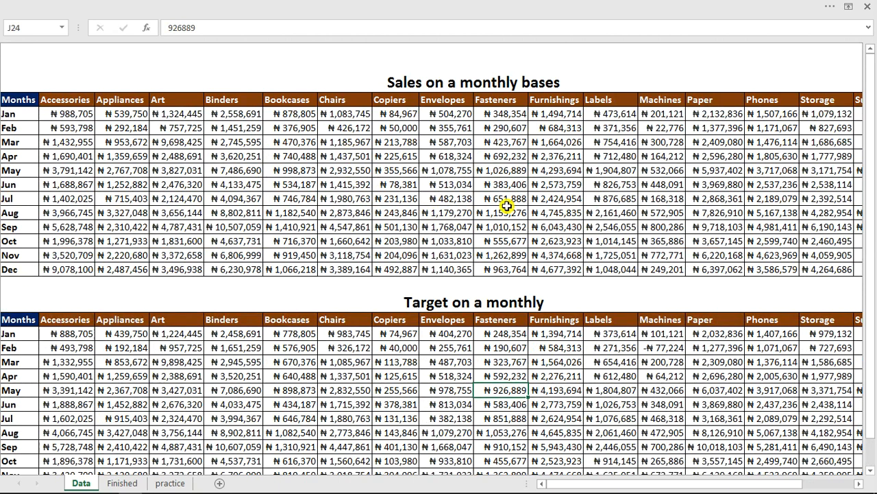
pyautogui.moveTo(595, 486); pyautogui.dragTo(468, 483)
# Inspect the VLOOKUP with MATCH formulas in the Accessories column of the Finished sheet for February and May, leaving them unedited
pyautogui.click(123, 482)
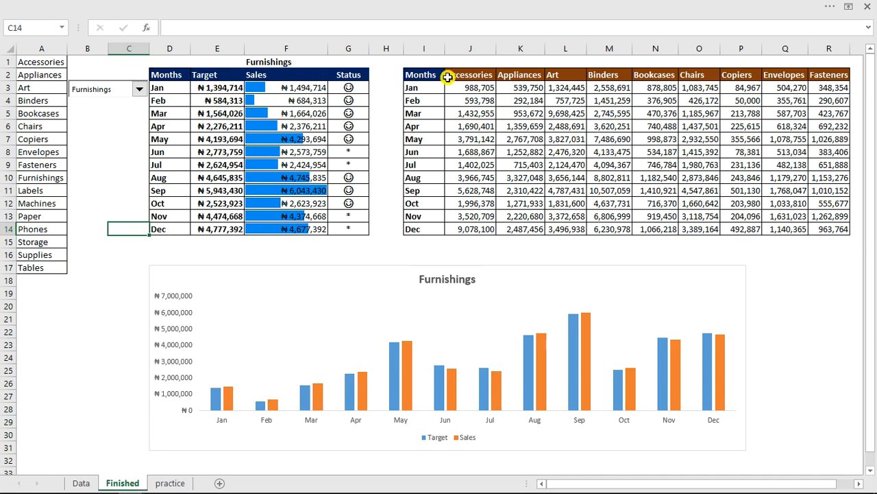
pyautogui.click(473, 100)
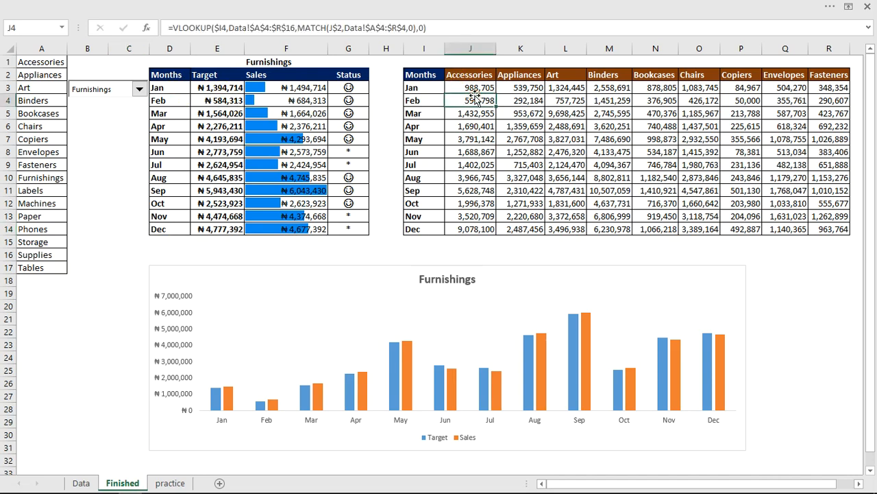
pyautogui.click(300, 28)
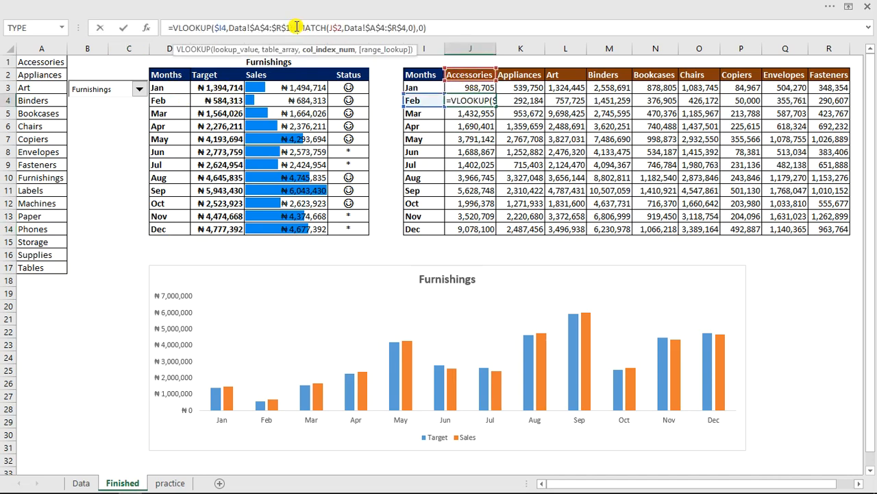
pyautogui.click(484, 137)
pyautogui.press('Escape')
pyautogui.doubleClick(483, 139)
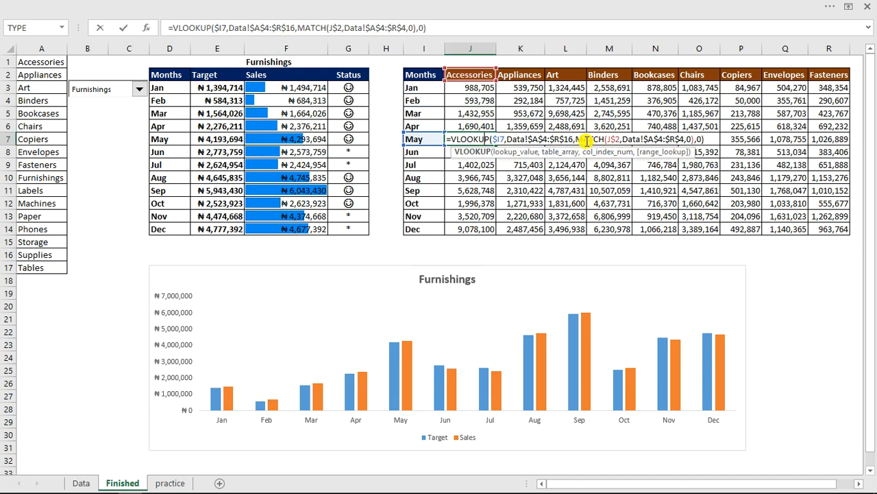
pyautogui.doubleClick(601, 139)
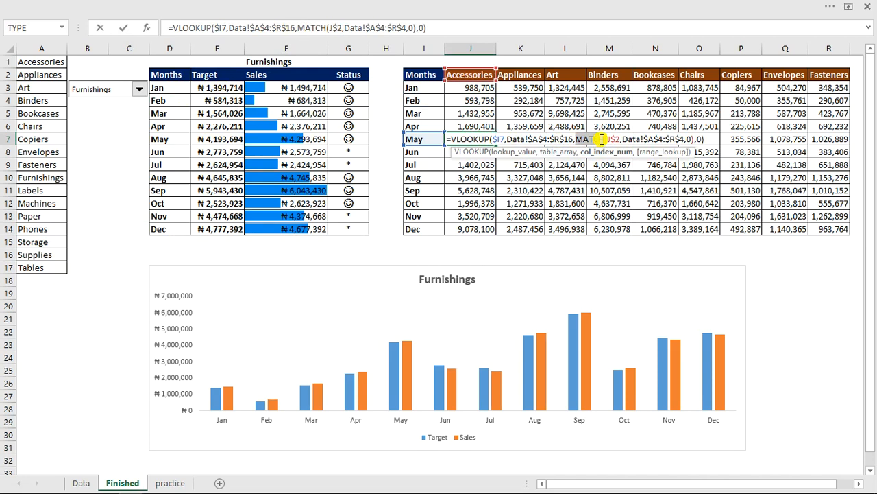
pyautogui.hotkey('ctrl', 'Return')
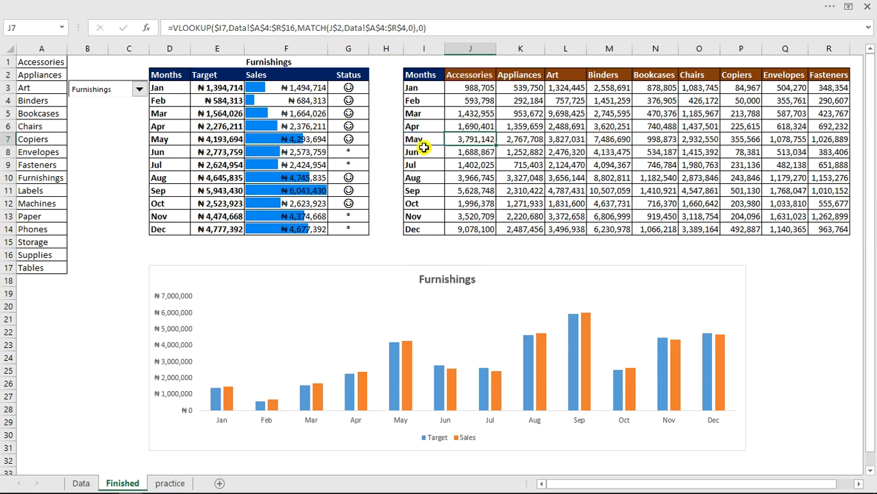
# On the practice sheet, examine the January Accessories VLOOKUP formula and its column index, then select the Accessories values from January to December
pyautogui.click(170, 483)
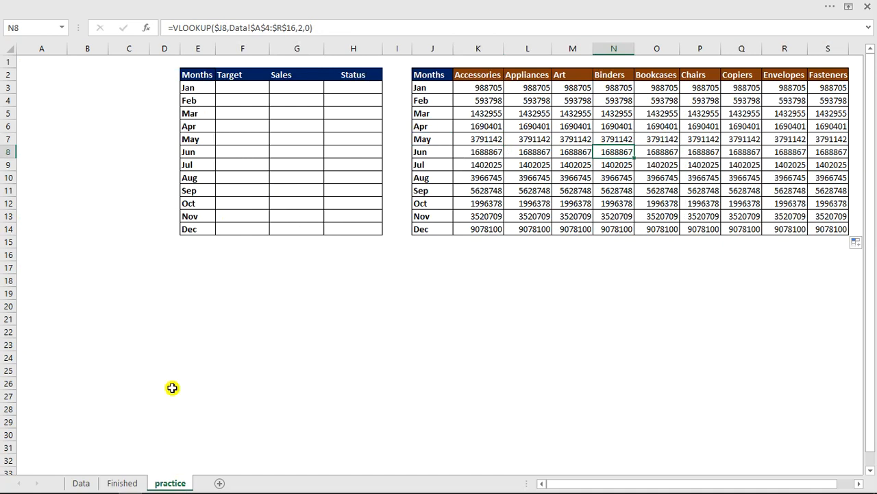
pyautogui.click(488, 87)
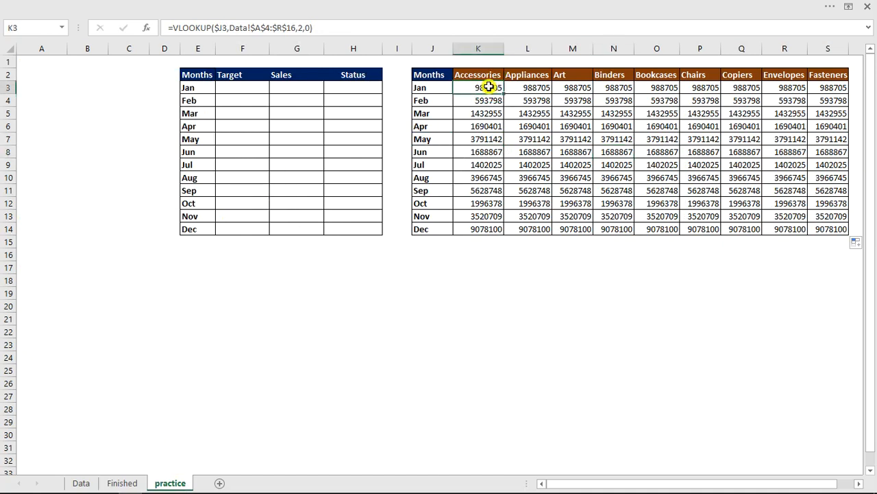
pyautogui.click(296, 27)
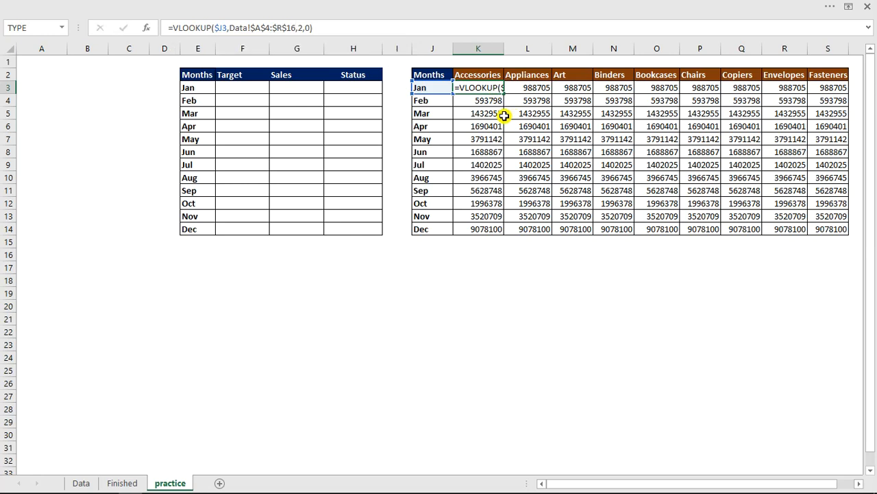
pyautogui.click(491, 88)
pyautogui.moveTo(490, 88); pyautogui.dragTo(480, 229)
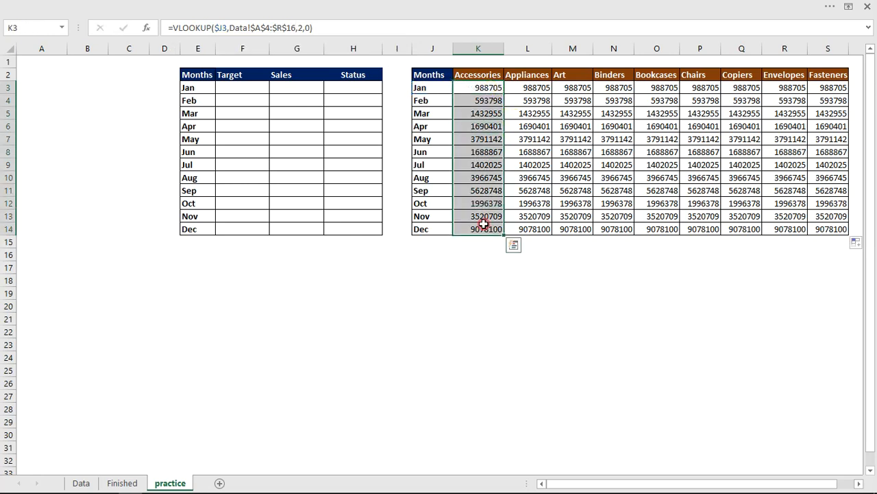
# Compare the positions of the Accessories and Appliances columns in the sales table on the Data sheet
pyautogui.click(81, 482)
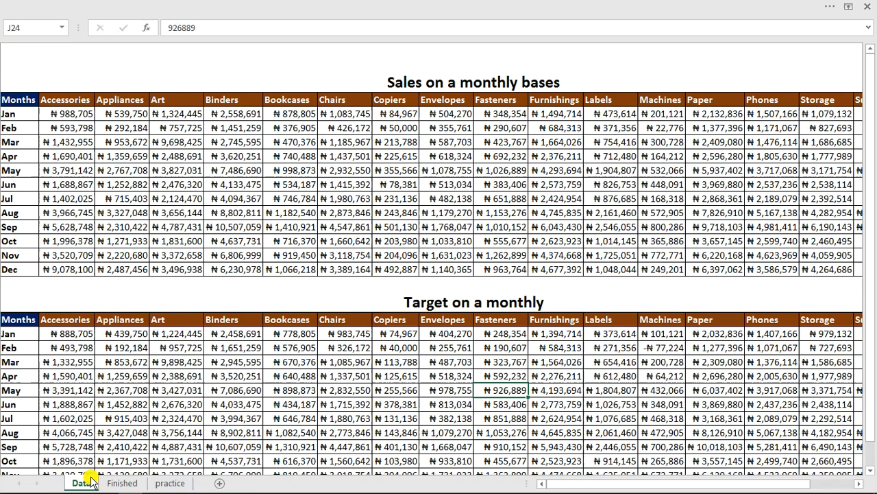
pyautogui.moveTo(70, 114); pyautogui.dragTo(75, 261)
pyautogui.click(126, 103)
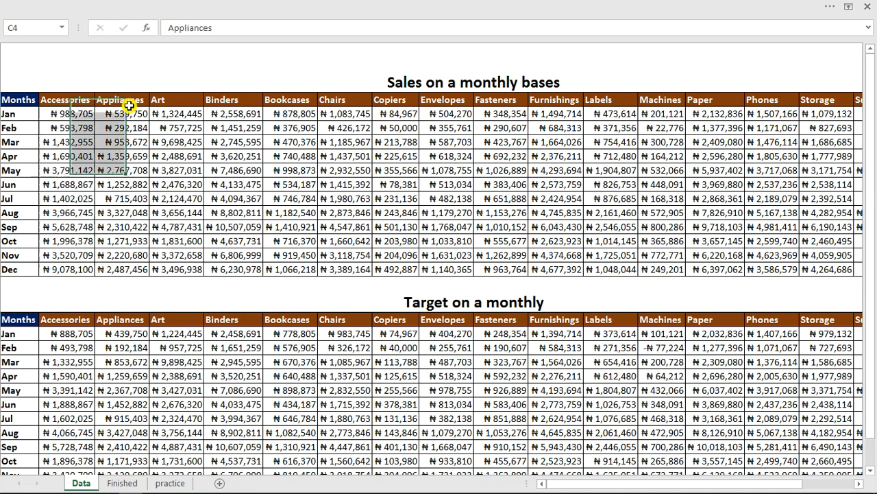
# On the practice sheet, set the column index of the January Appliances VLOOKUP in L3 to 3
pyautogui.click(170, 483)
pyautogui.click(526, 88)
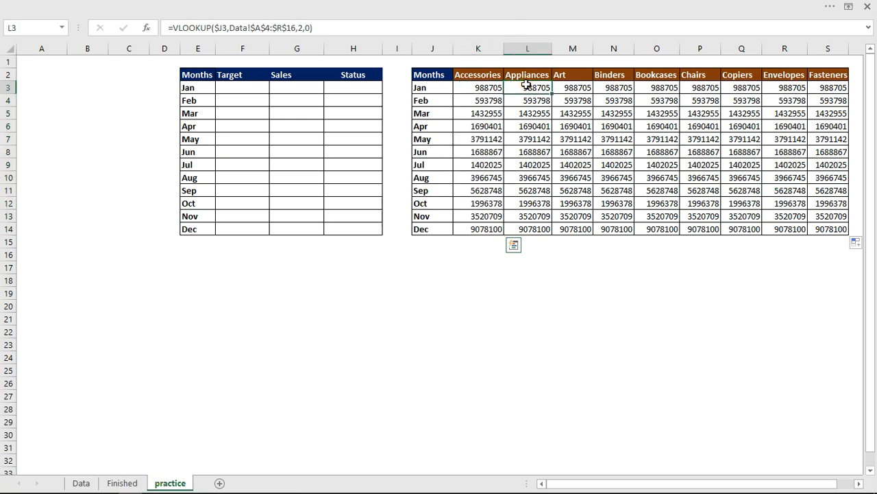
pyautogui.click(298, 28)
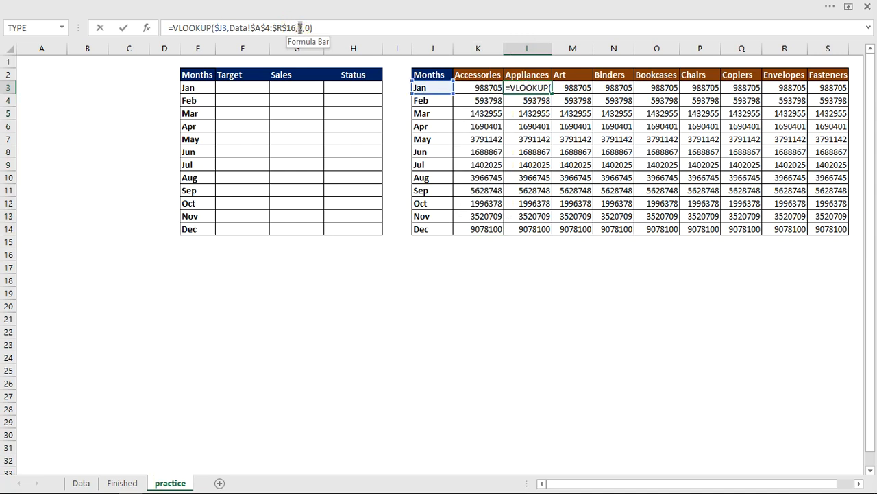
pyautogui.moveTo(298, 28); pyautogui.dragTo(301, 28)
pyautogui.write('3')
pyautogui.press('Return')
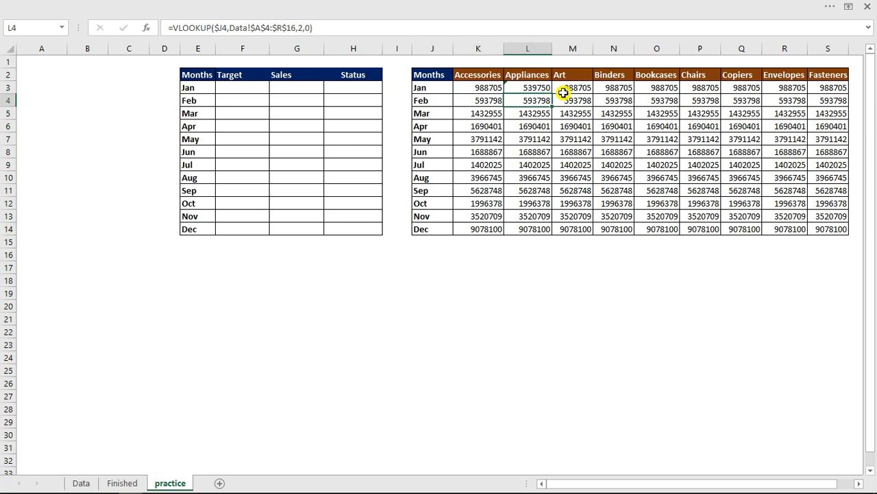
# Fill the L3 formula down to December and across through the Fasteners column
pyautogui.click(540, 86)
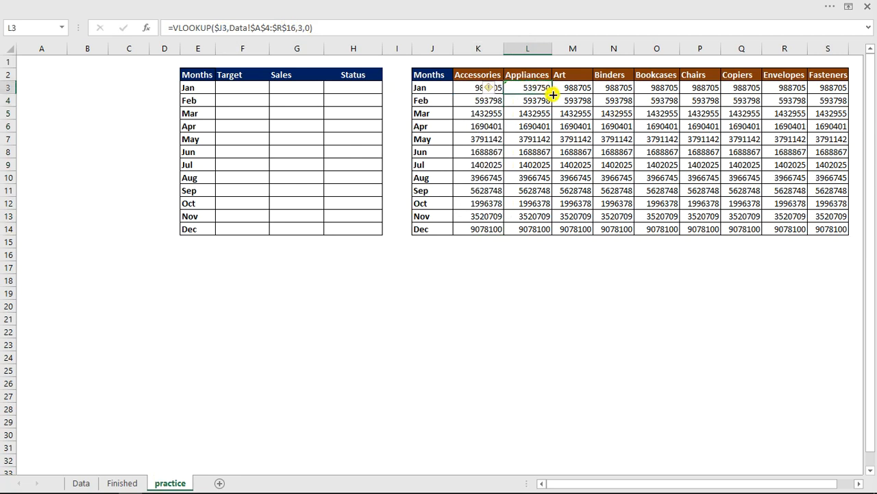
pyautogui.moveTo(552, 94); pyautogui.dragTo(554, 232)
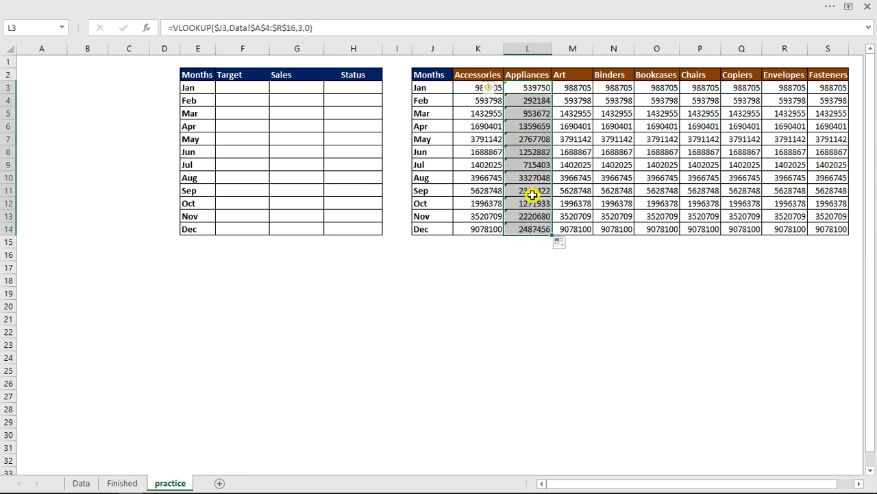
pyautogui.moveTo(552, 235); pyautogui.dragTo(830, 220)
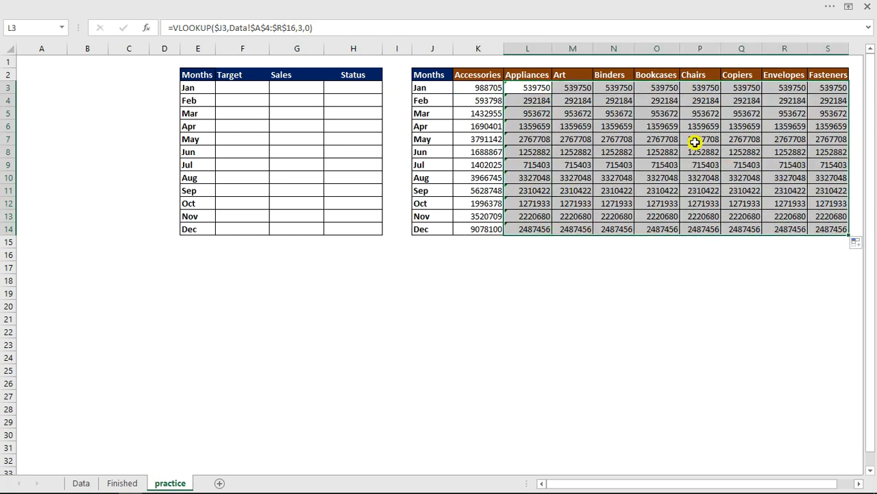
pyautogui.click(695, 142)
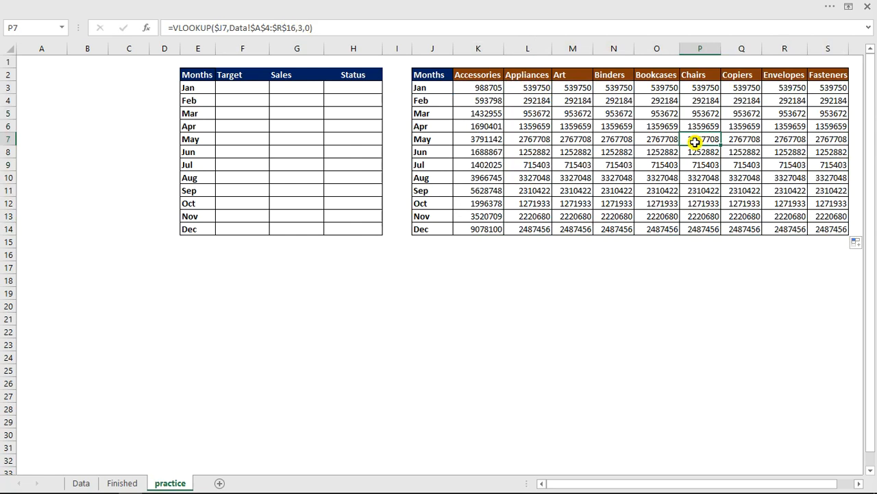
# Clear all VLOOKUP results from Accessories to Fasteners, January to December (K3:S14), on the practice sheet
pyautogui.click(475, 87)
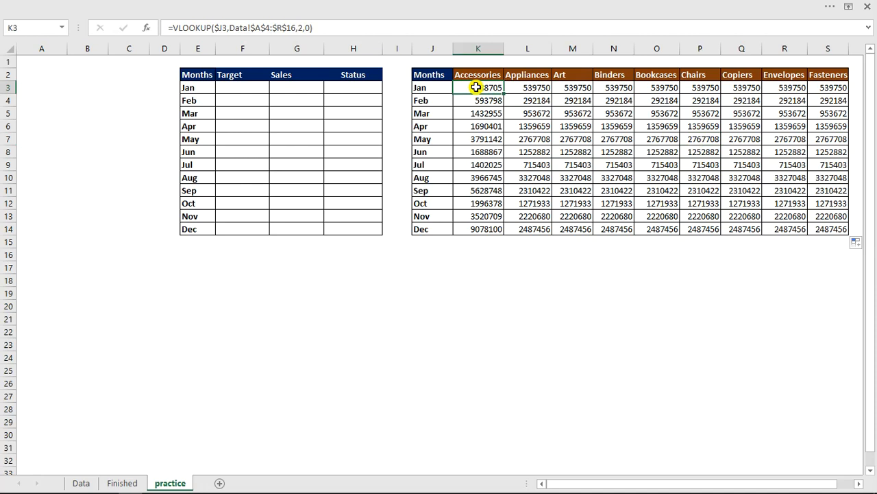
pyautogui.moveTo(476, 87); pyautogui.dragTo(785, 216)
pyautogui.press('Delete')
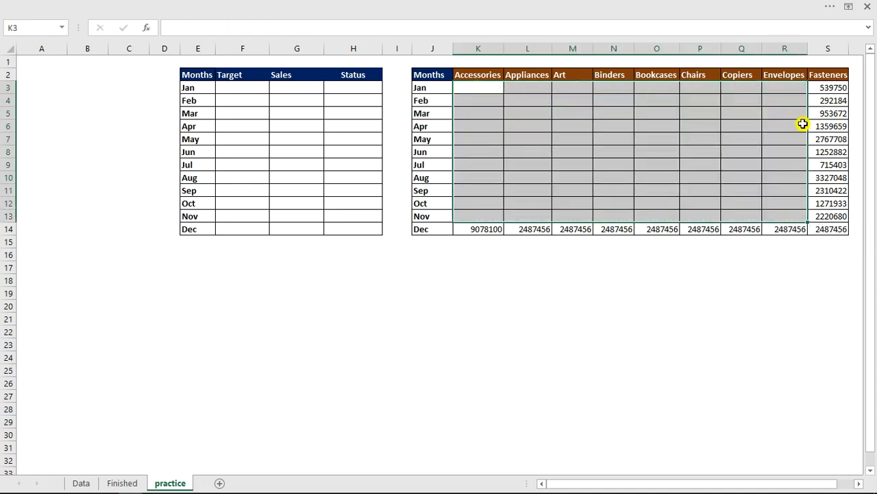
pyautogui.moveTo(480, 87); pyautogui.dragTo(838, 233)
pyautogui.press('Delete')
pyautogui.click(555, 163)
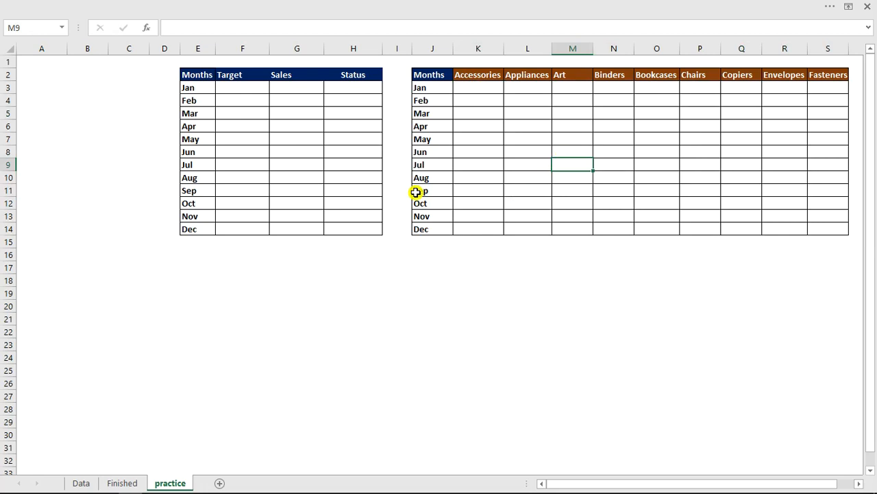
# Select the sales table's full header row on the Data sheet, from Months to Tables, and check its range name
pyautogui.click(91, 483)
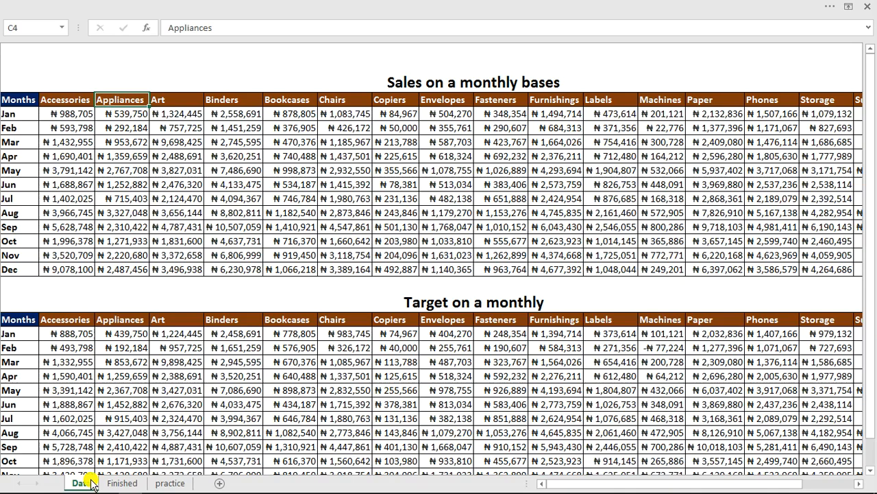
pyautogui.click(65, 156)
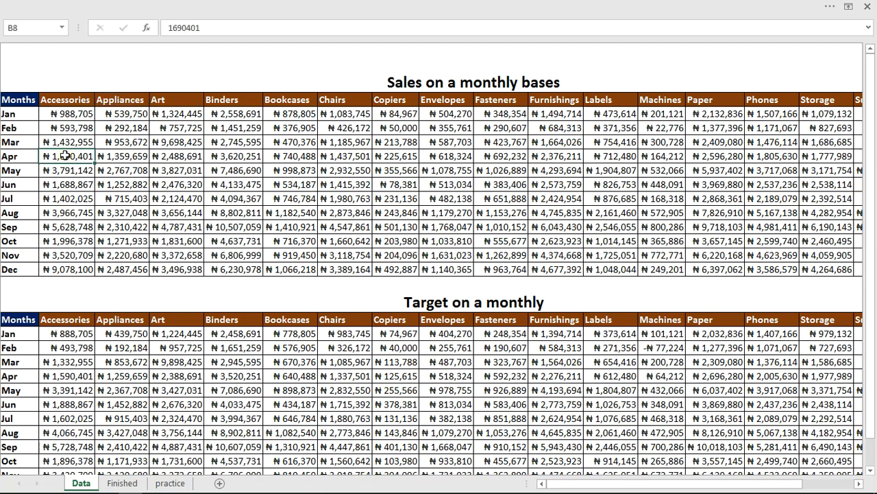
pyautogui.moveTo(12, 94); pyautogui.dragTo(810, 102)
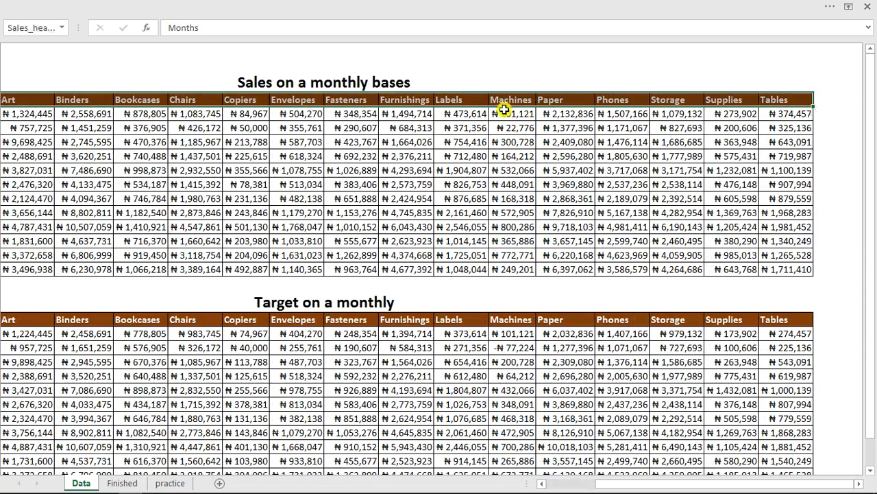
pyautogui.click(40, 33)
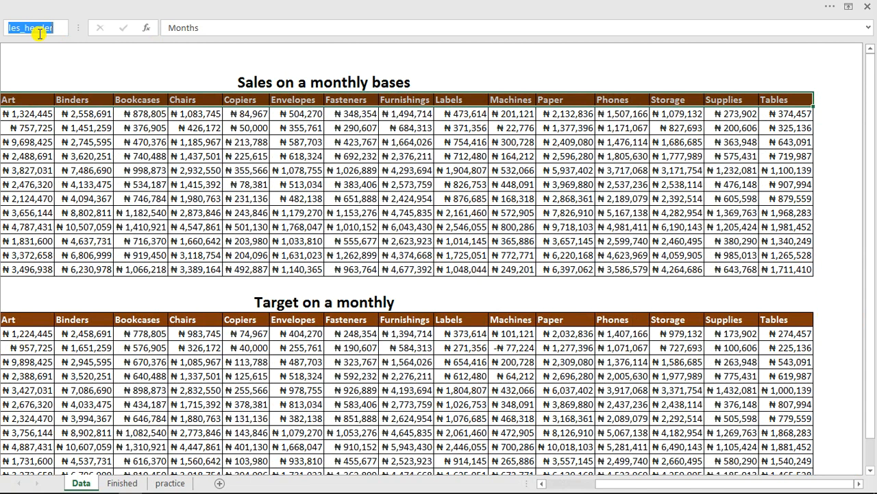
pyautogui.click(191, 217)
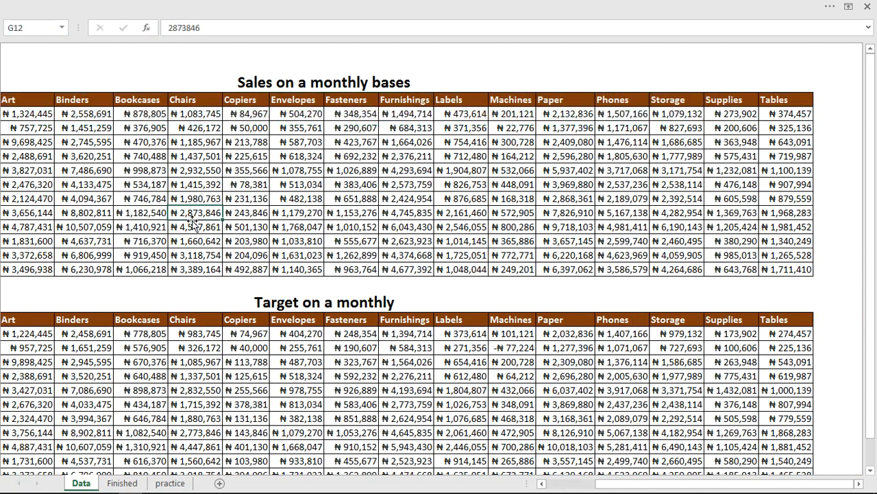
# Go through the named ranges Sales_data, Sales_header, Target_data and Target_header to check which cells each one covers
pyautogui.click(65, 27)
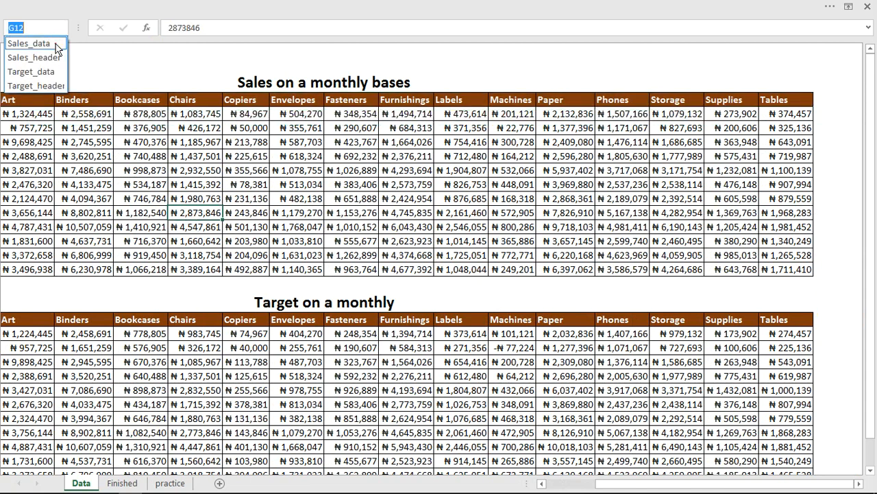
pyautogui.click(56, 44)
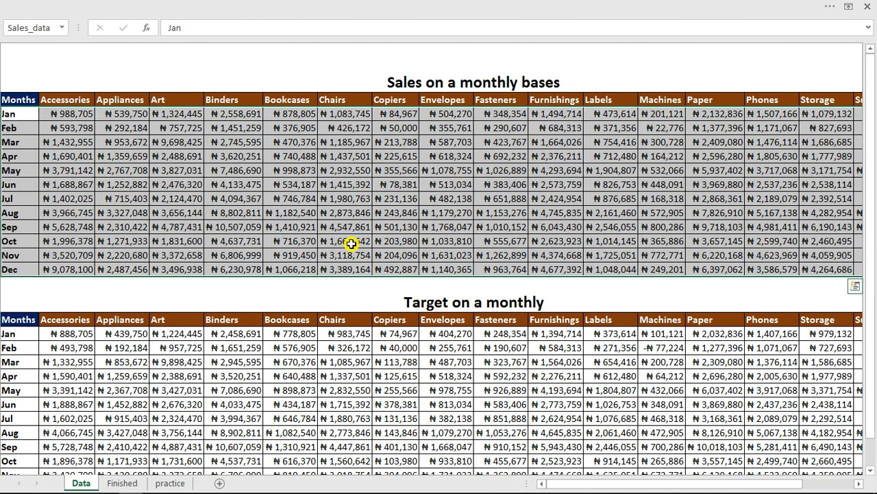
pyautogui.click(63, 28)
pyautogui.click(49, 58)
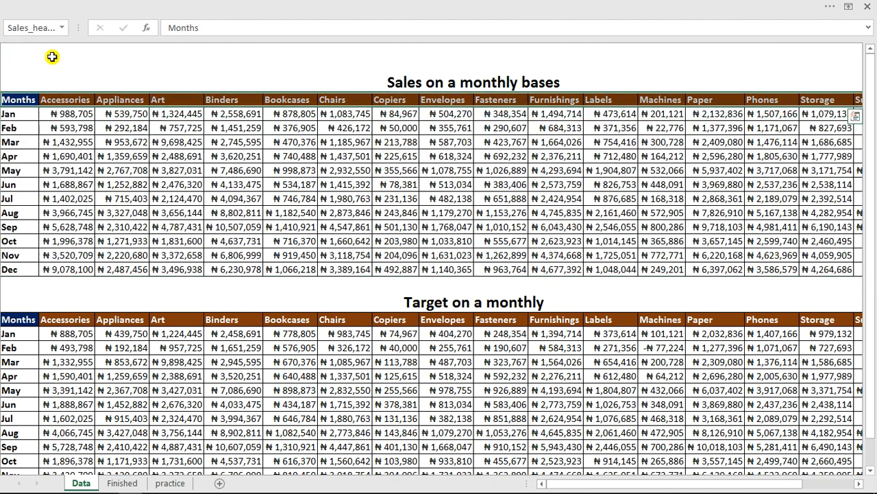
pyautogui.click(61, 28)
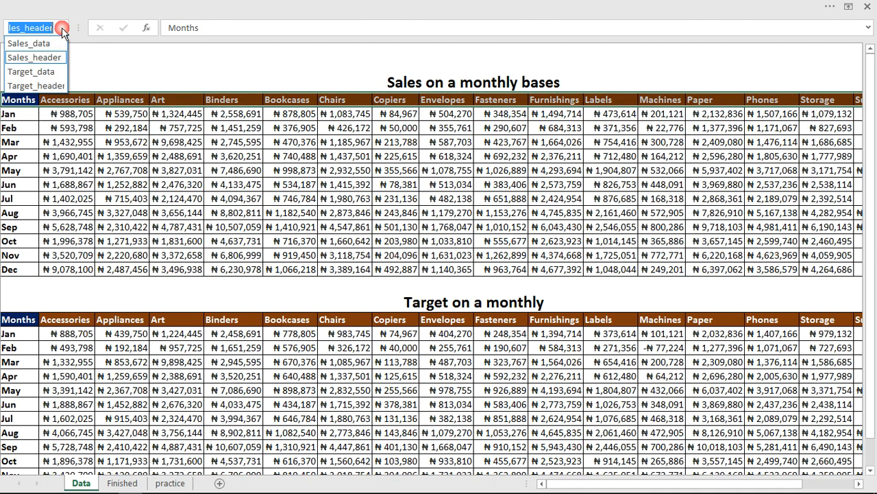
pyautogui.click(54, 73)
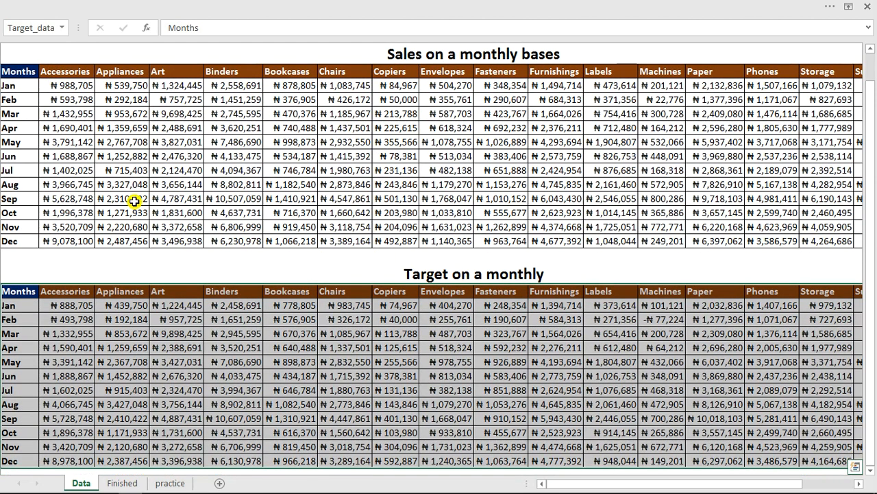
pyautogui.click(61, 28)
pyautogui.click(55, 86)
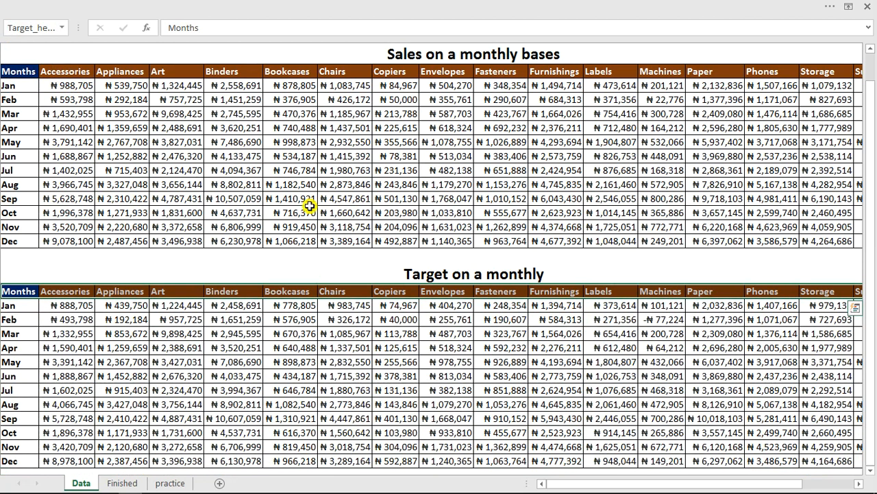
pyautogui.click(312, 208)
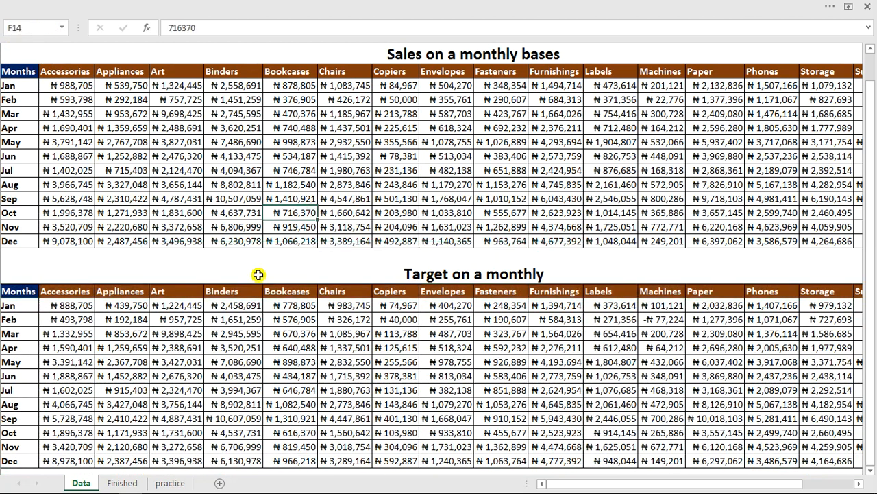
# Start a VLOOKUP formula in K3 of the practice sheet with the January cell as lookup value, column-locked as $J3
pyautogui.click(169, 484)
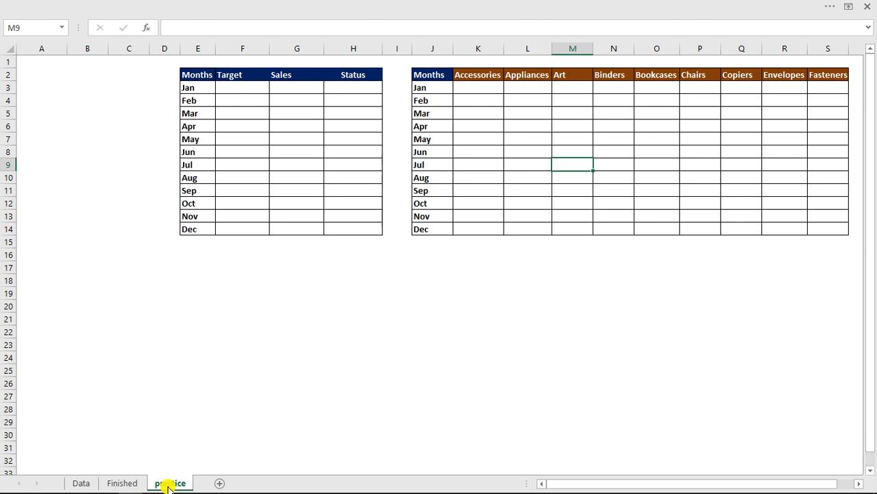
pyautogui.click(472, 87)
pyautogui.write('=')
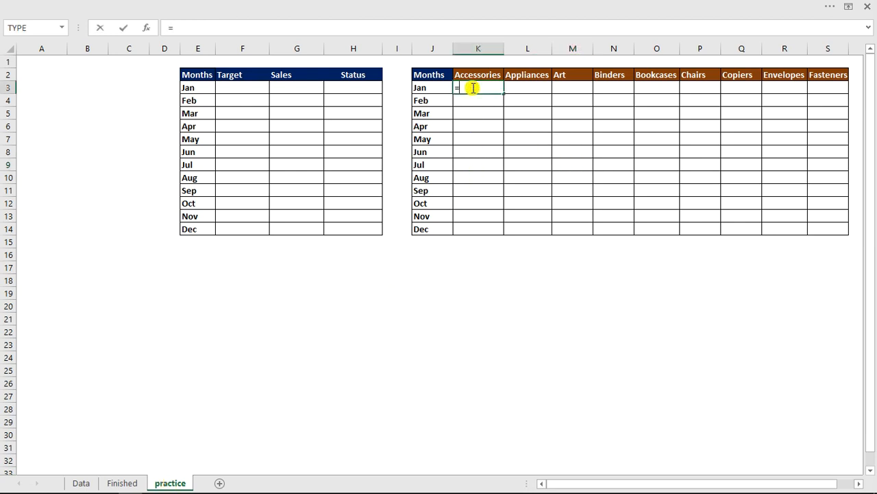
pyautogui.write('vl')
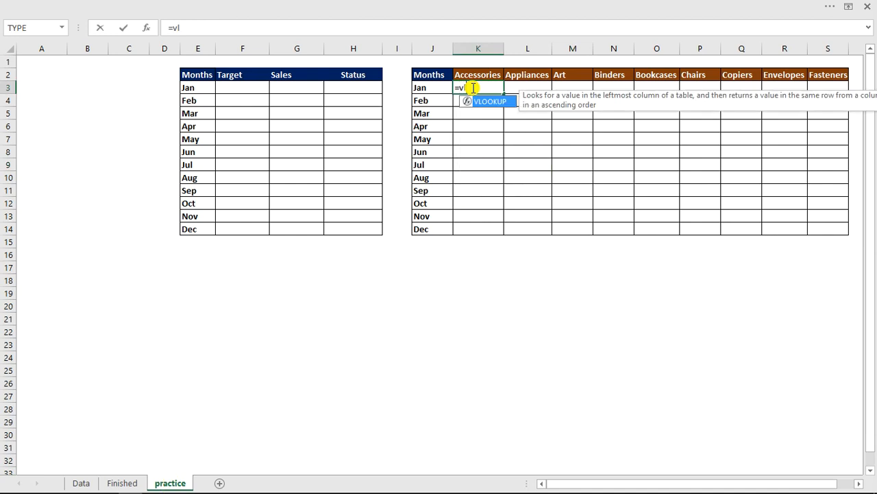
pyautogui.press('Tab')
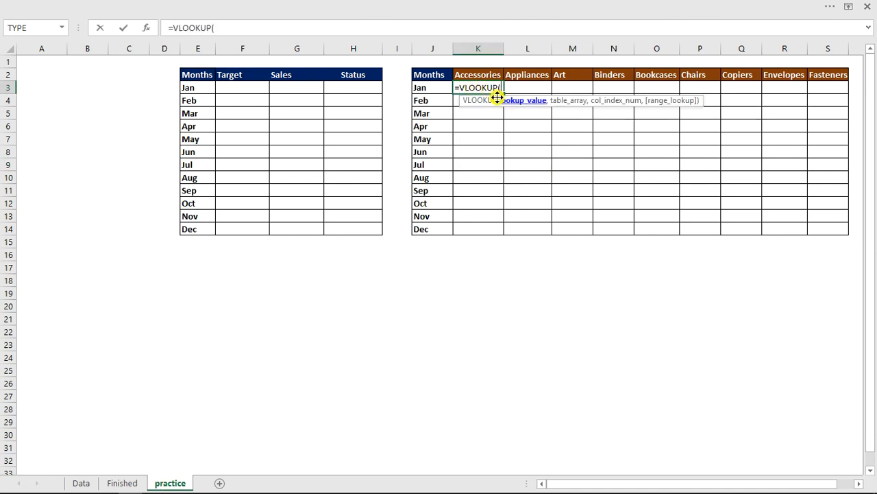
pyautogui.click(437, 87)
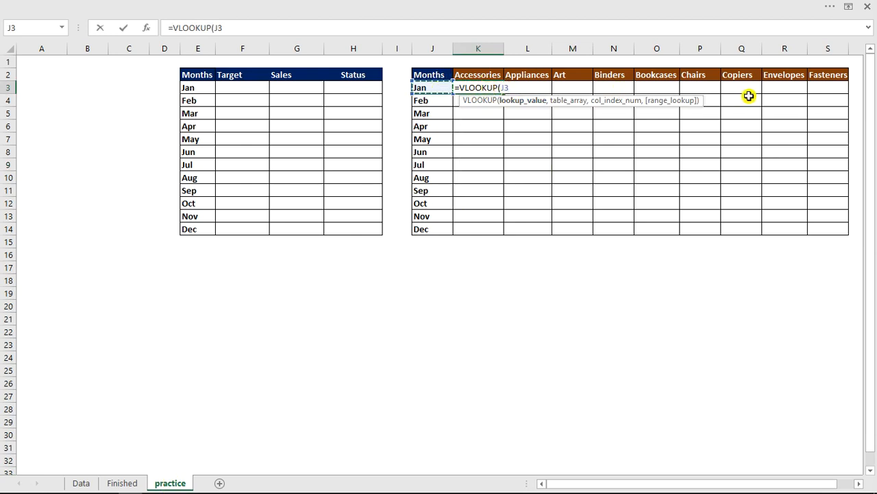
pyautogui.click(503, 88)
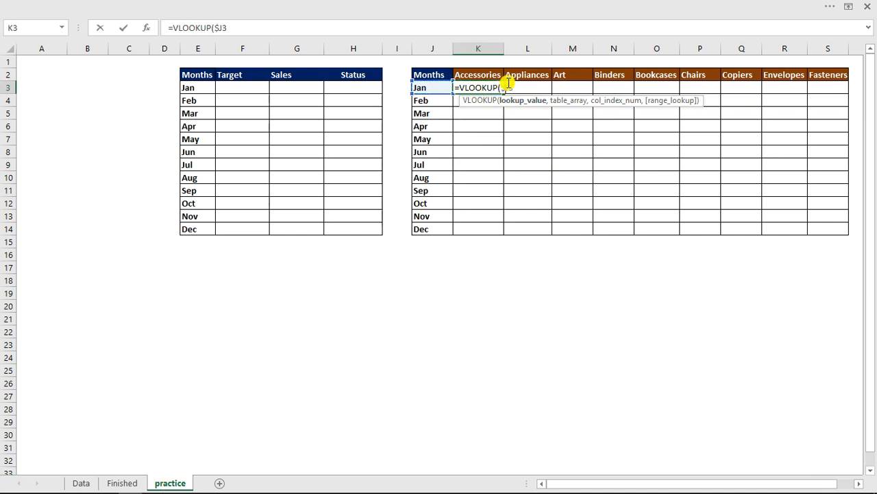
# Use the named range Sales_data as the table array of the K3 VLOOKUP, ready for the column index argument
pyautogui.write(',')
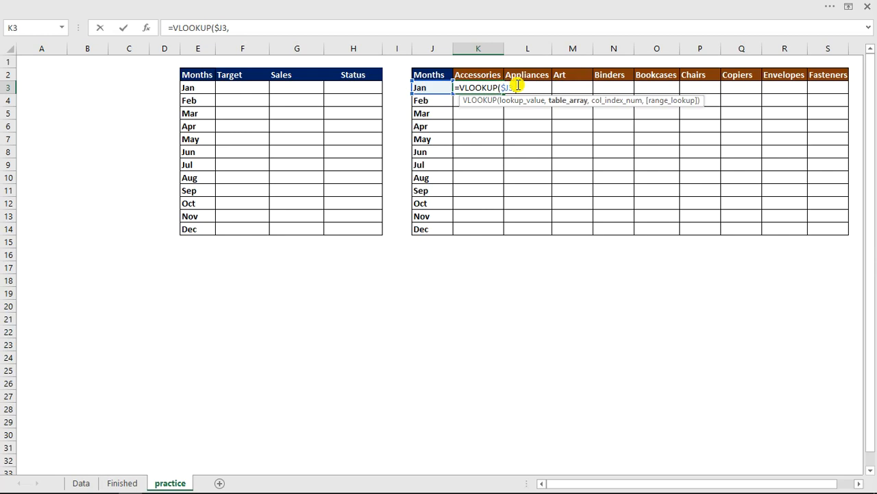
pyautogui.write('sal')
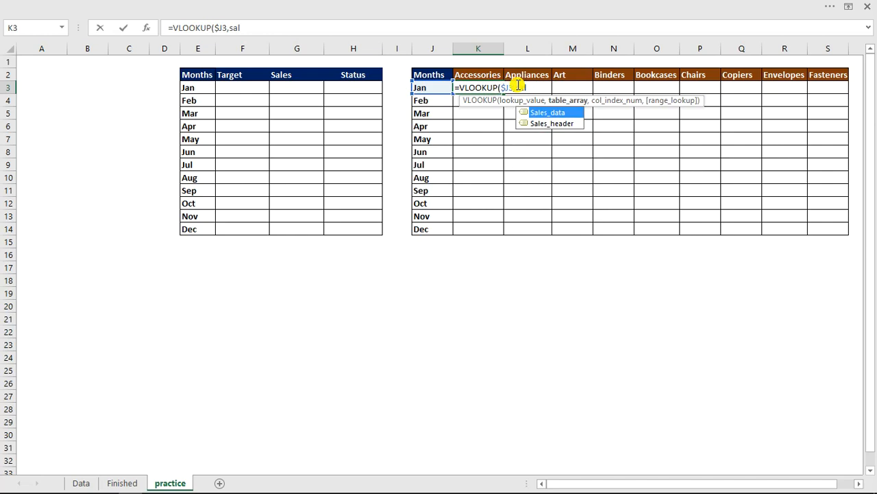
pyautogui.press('Tab')
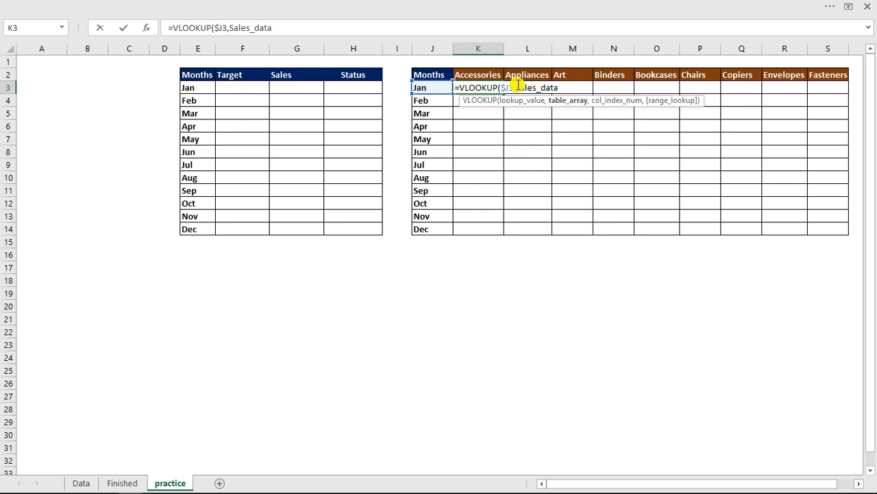
pyautogui.write(',')
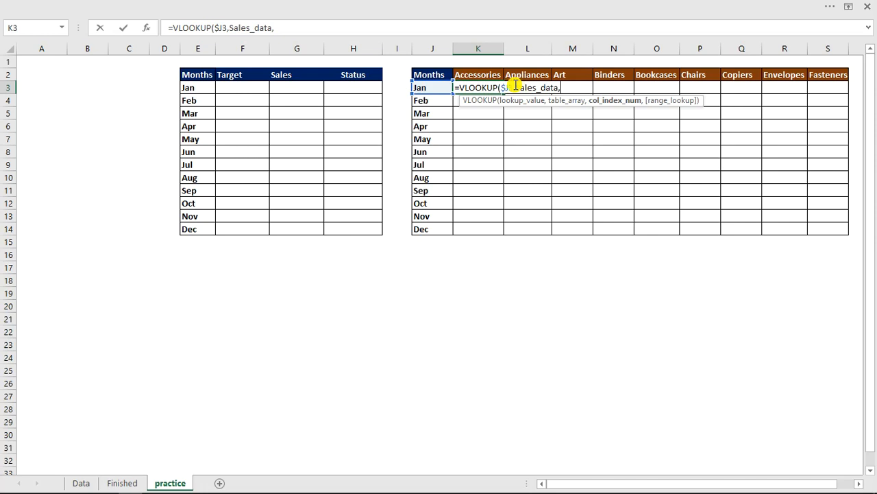
# Park the unfinished K3 formula as text with a leading space and review the target, sales and header ranges on the Data sheet
pyautogui.click(168, 28)
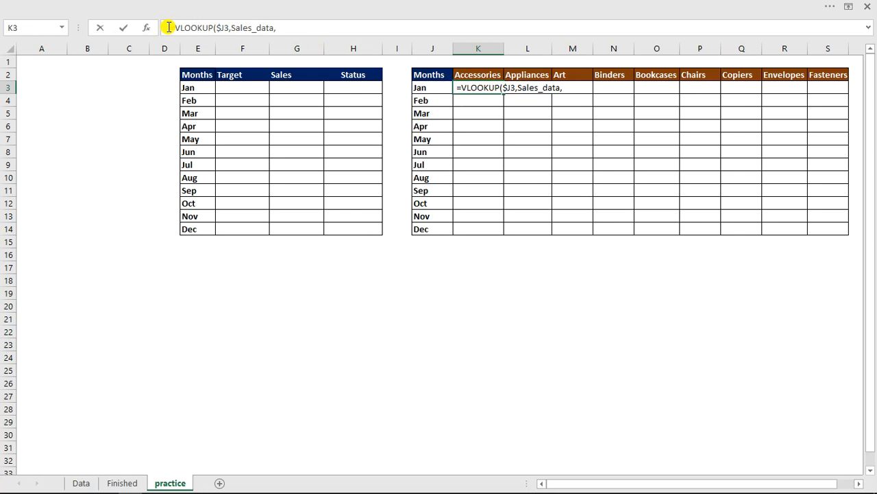
pyautogui.click(493, 139)
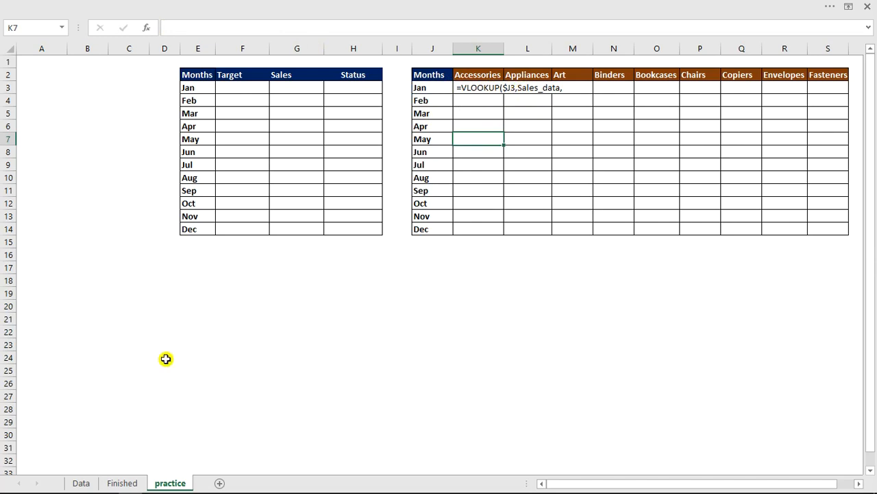
pyautogui.click(81, 483)
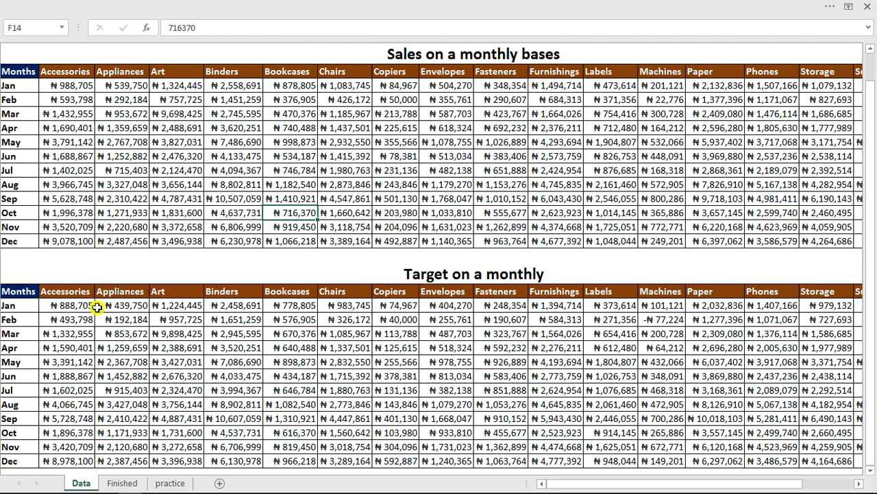
pyautogui.click(33, 310)
pyautogui.moveTo(33, 310); pyautogui.dragTo(405, 420)
pyautogui.moveTo(18, 87); pyautogui.dragTo(453, 213)
pyautogui.moveTo(19, 69); pyautogui.dragTo(302, 71)
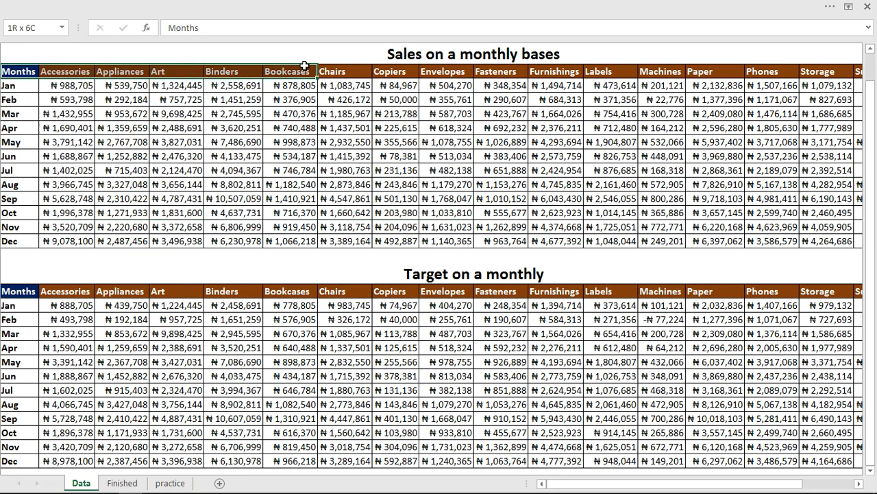
# Reopen K3 on the practice sheet and remove the leading space in front of the parked VLOOKUP formula
pyautogui.click(170, 483)
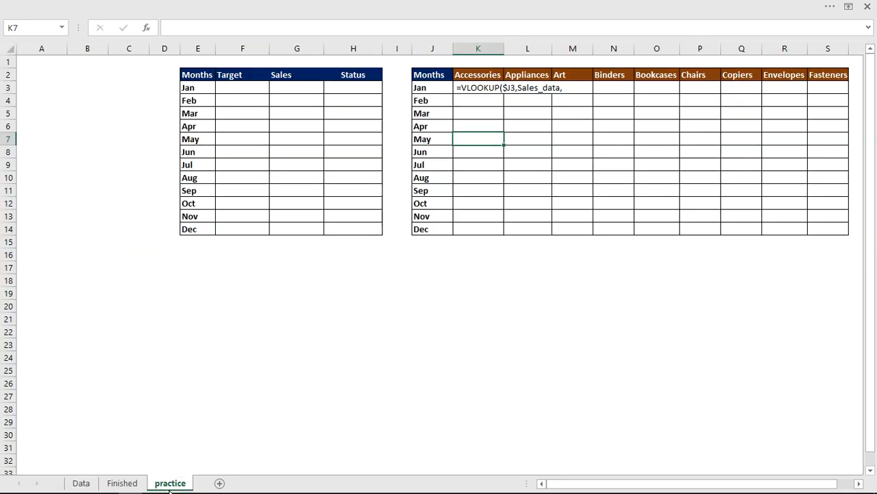
pyautogui.click(471, 88)
pyautogui.click(170, 29)
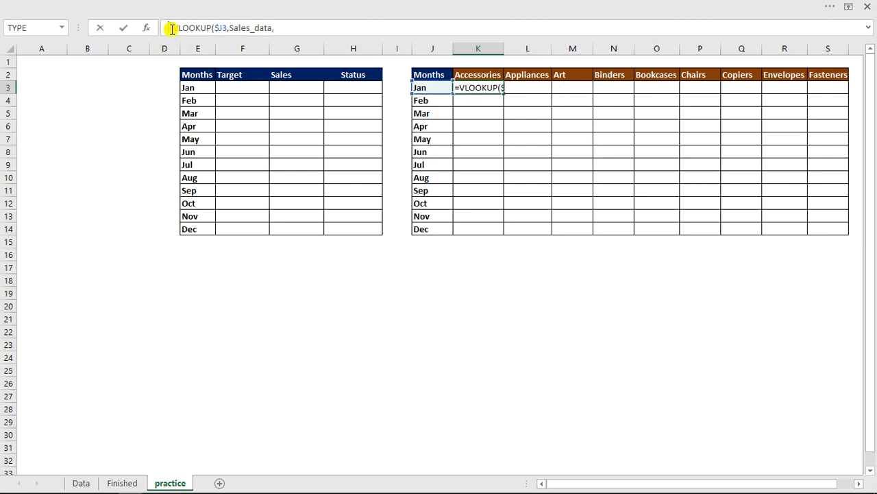
# Nest a MATCH function as the VLOOKUP's column index in K3, with the Accessories header K2 as its lookup value
pyautogui.click(290, 23)
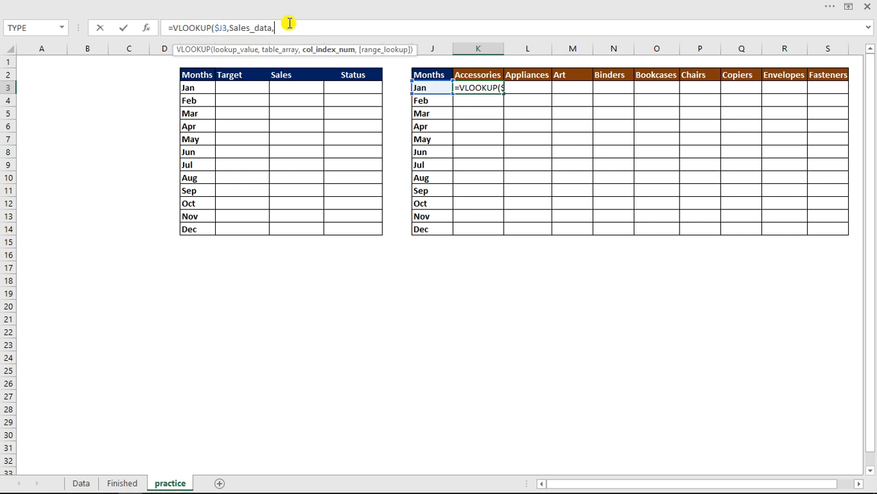
pyautogui.write('mat')
pyautogui.press('Tab')
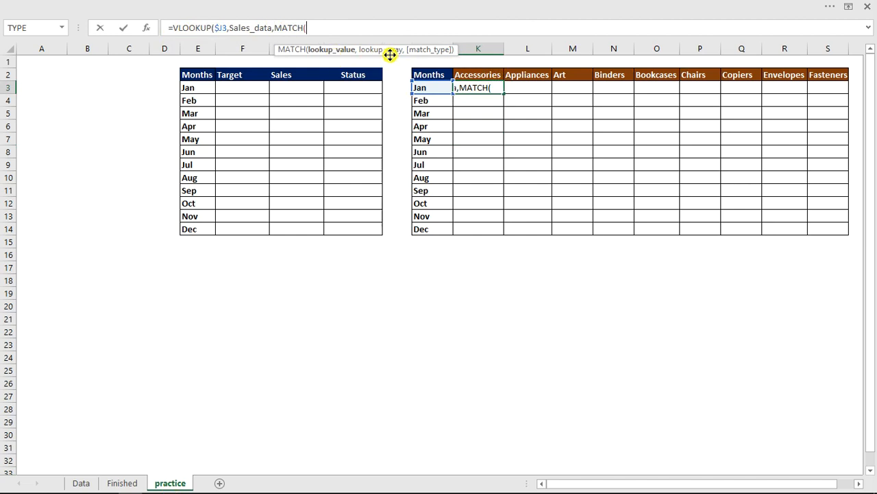
pyautogui.click(483, 73)
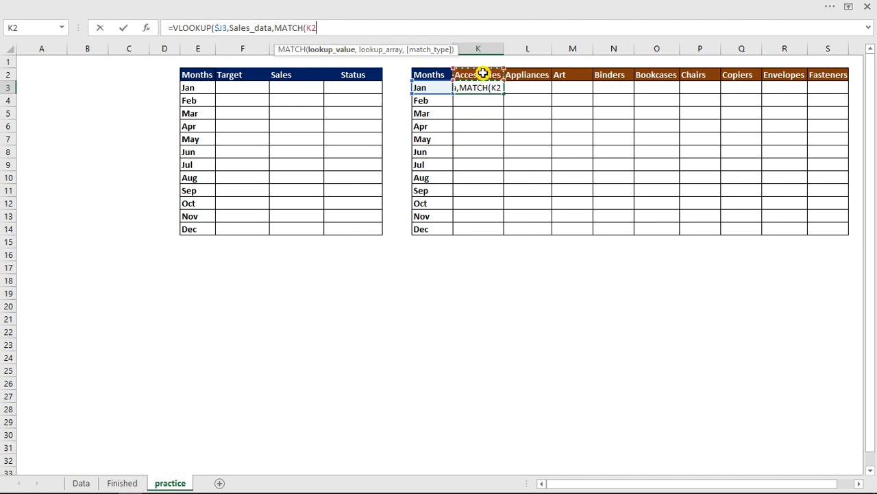
# Complete the MATCH function with Sales_header as the lookup array and 0 for an exact match
pyautogui.write(',')
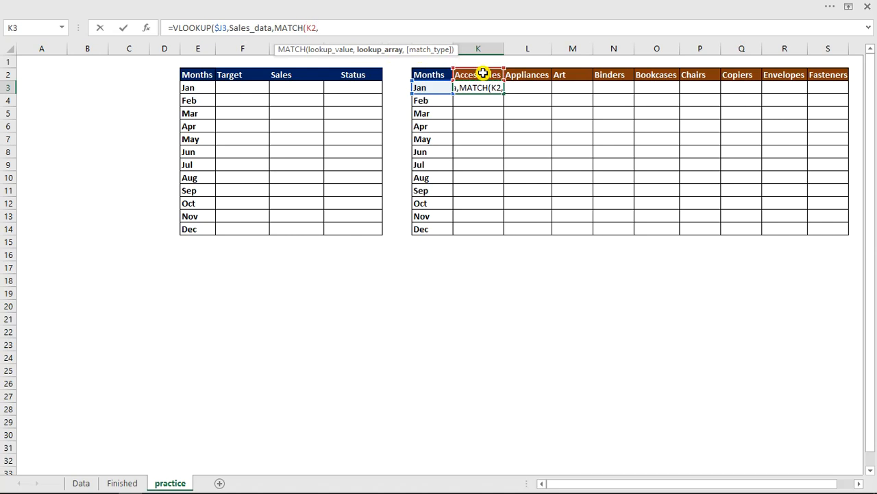
pyautogui.write('sal')
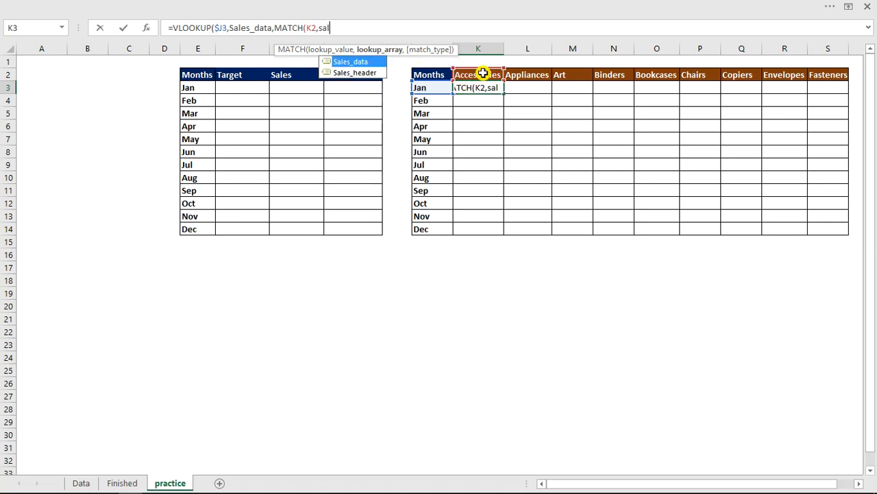
pyautogui.press('BackSpace')
pyautogui.press('BackSpace')
pyautogui.write('sa')
pyautogui.press('Down')
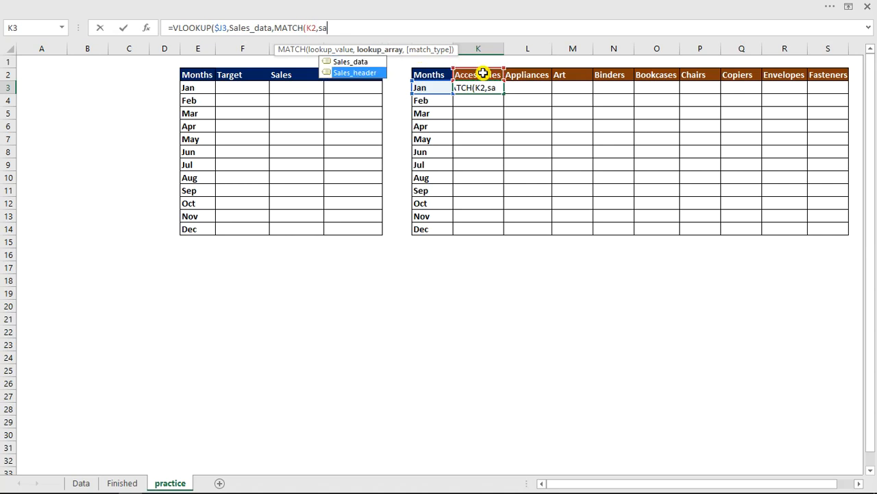
pyautogui.press('Tab')
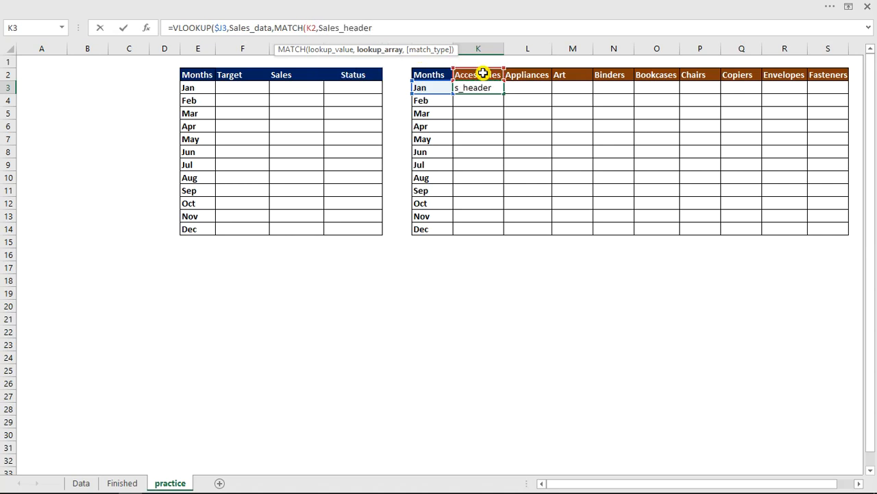
pyautogui.write(',')
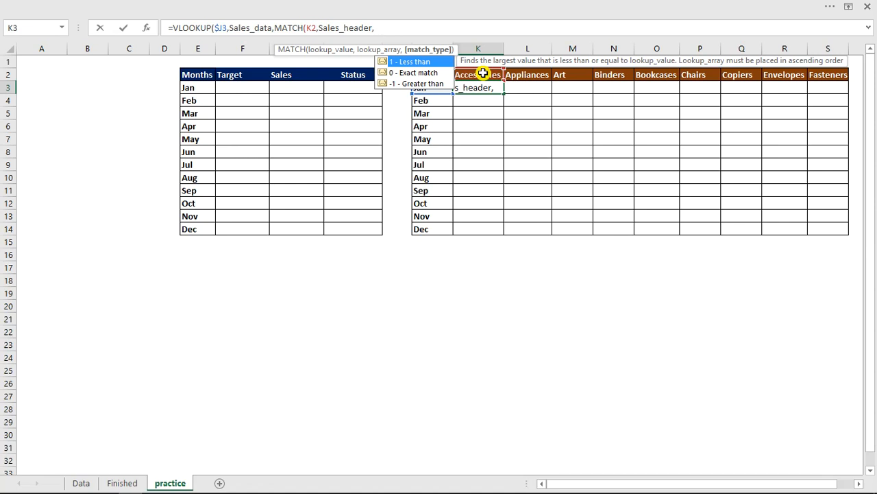
pyautogui.write('0)')
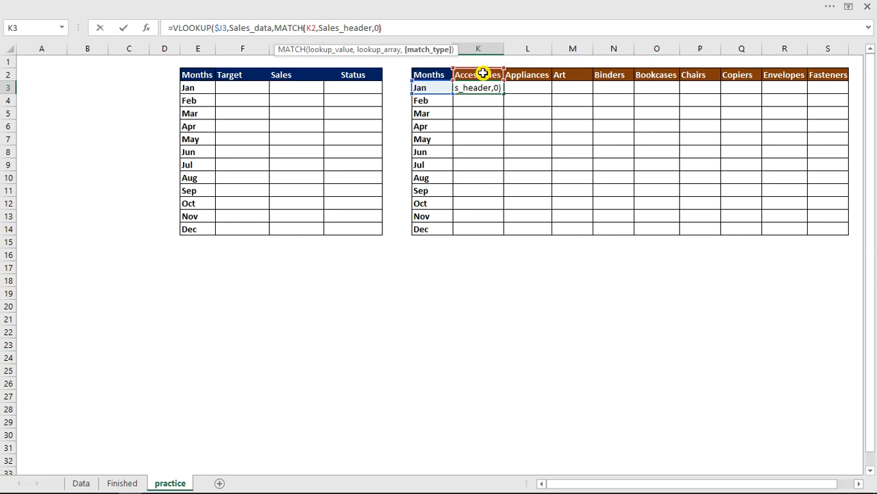
# Finish the K3 VLOOKUP with 0 for an exact match, lock the MATCH header reference as K$2, and enter the formula
pyautogui.write(',')
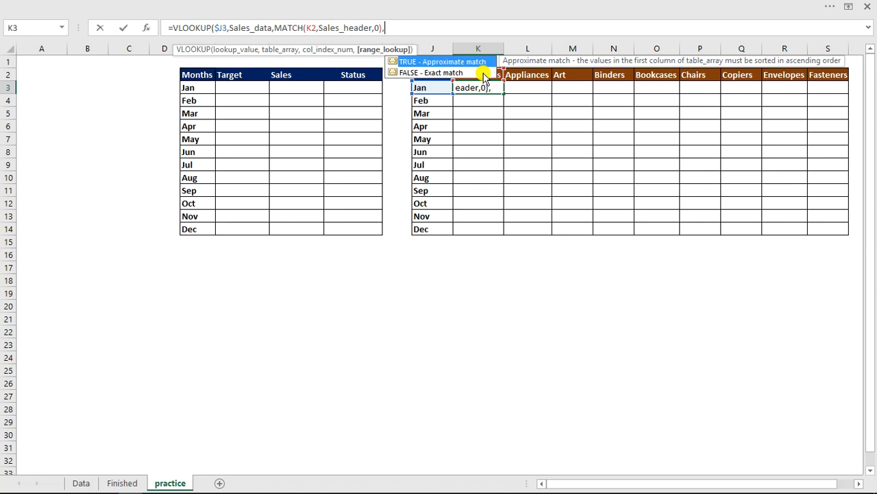
pyautogui.write('0)')
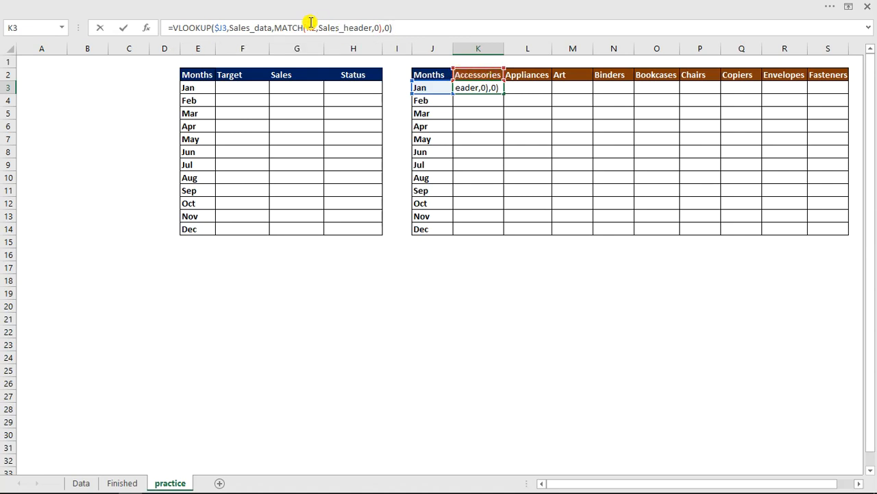
pyautogui.click(309, 27)
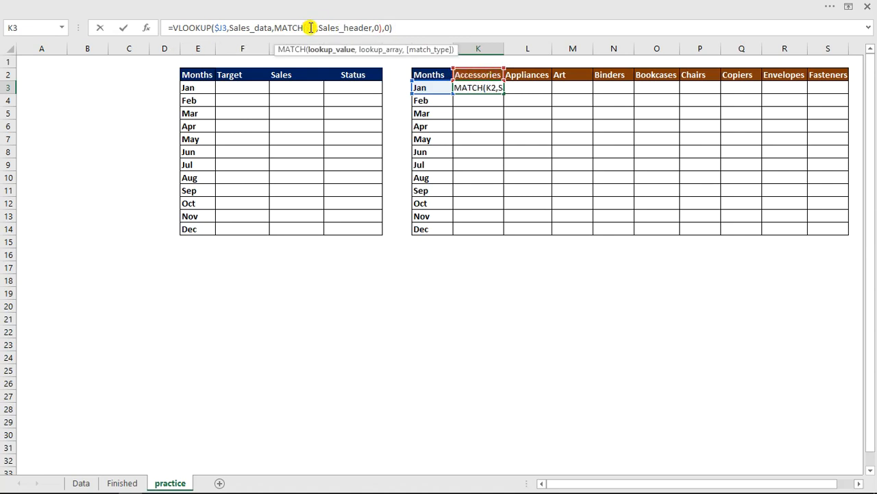
pyautogui.write('$')
pyautogui.hotkey('ctrl', 'Return')
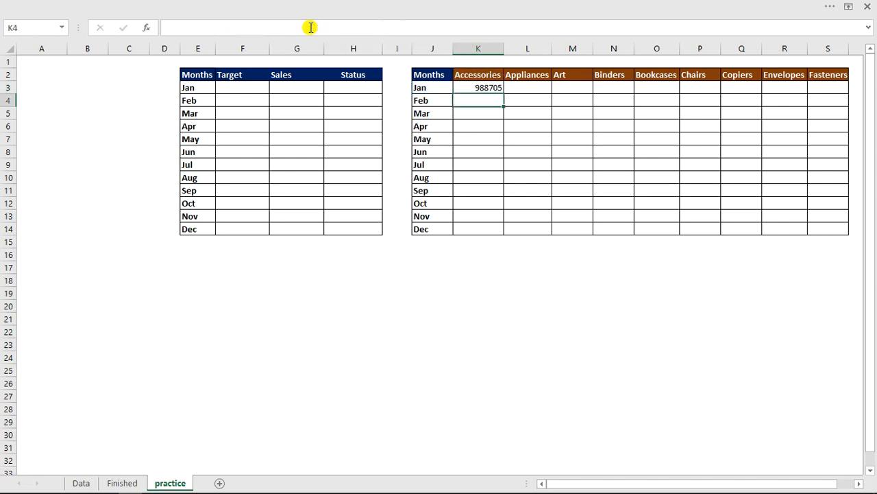
# Fill the K3 formula down to December and across through the Fasteners column
pyautogui.doubleClick(504, 91)
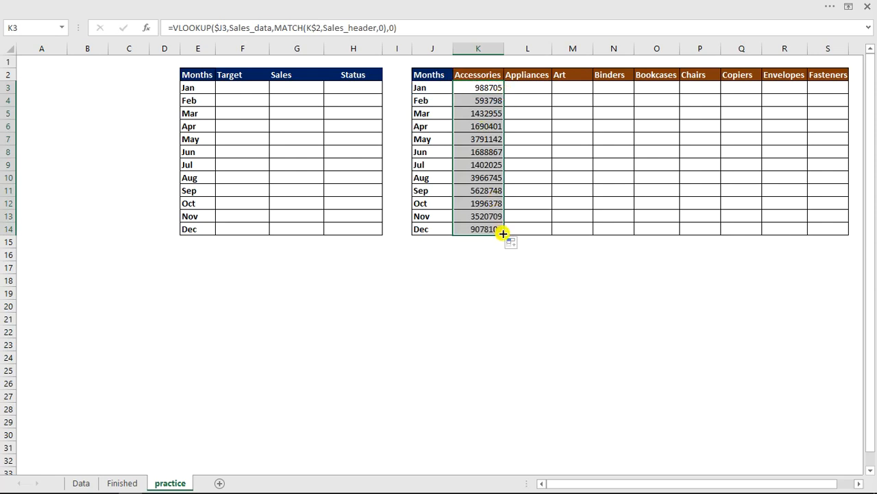
pyautogui.moveTo(504, 231); pyautogui.dragTo(837, 231)
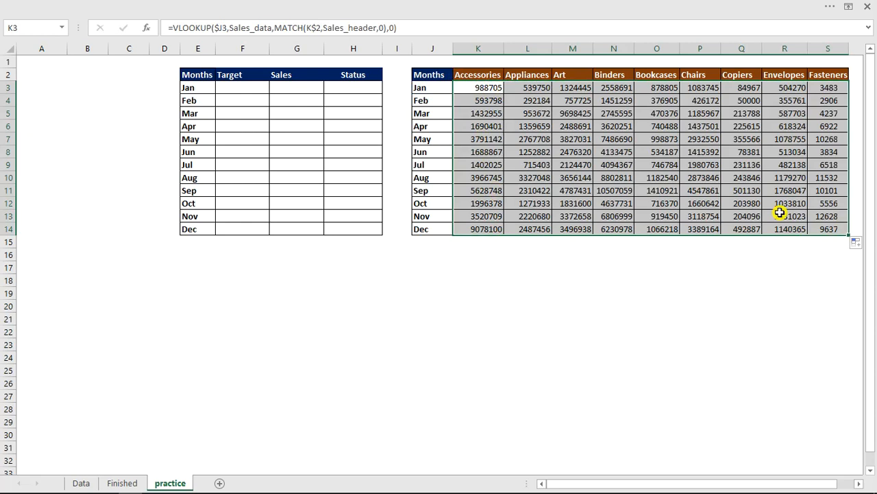
# Compare the January Appliances result in L3 with the Data sheet, and inspect the January Accessories formula on the Finished sheet
pyautogui.click(529, 92)
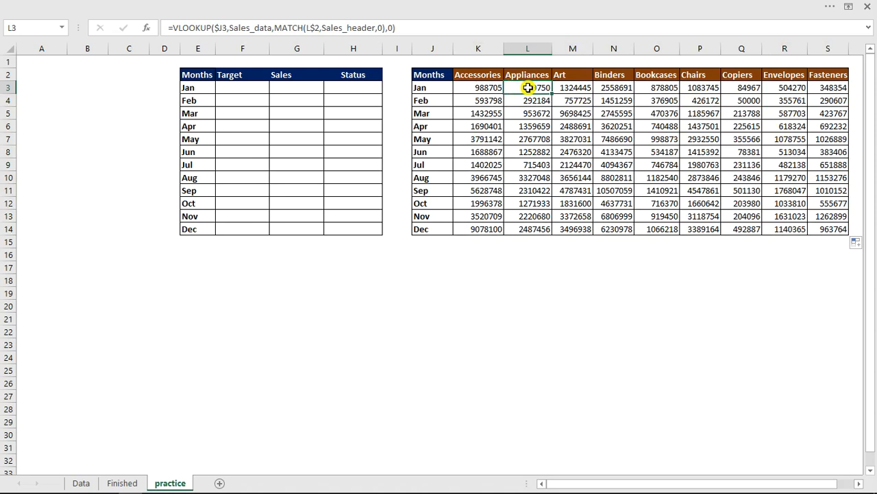
pyautogui.click(92, 483)
pyautogui.click(126, 85)
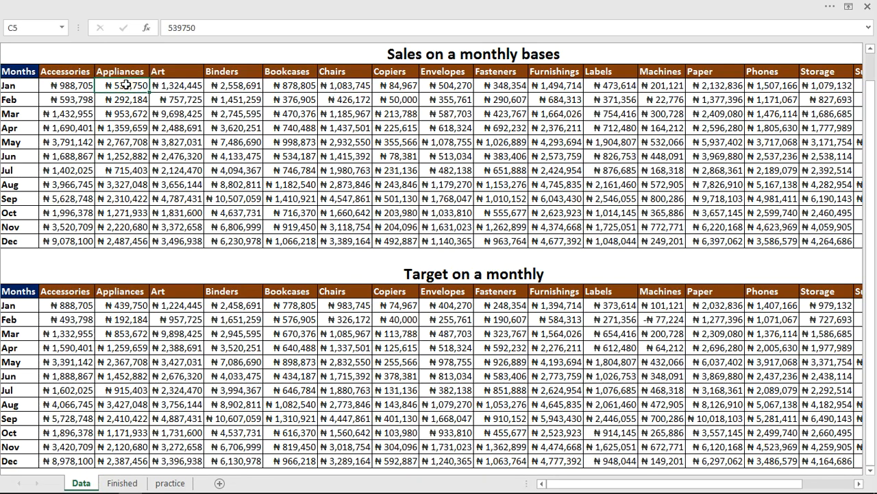
pyautogui.click(130, 483)
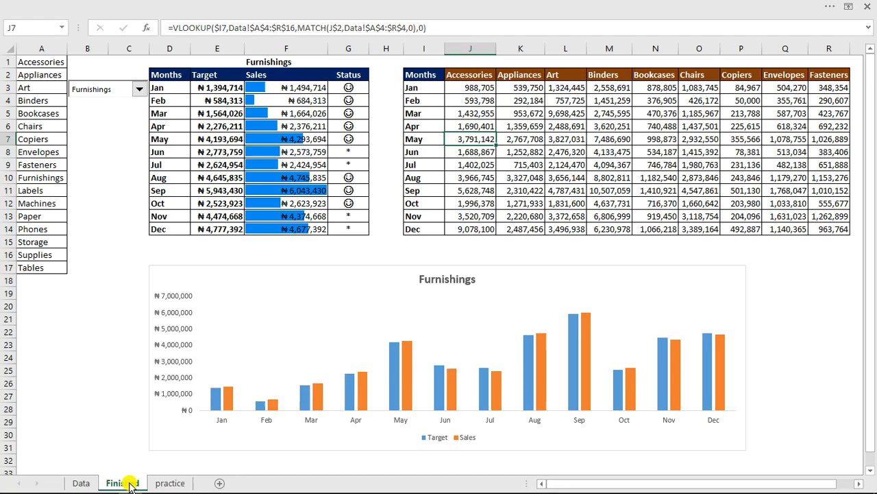
pyautogui.click(471, 90)
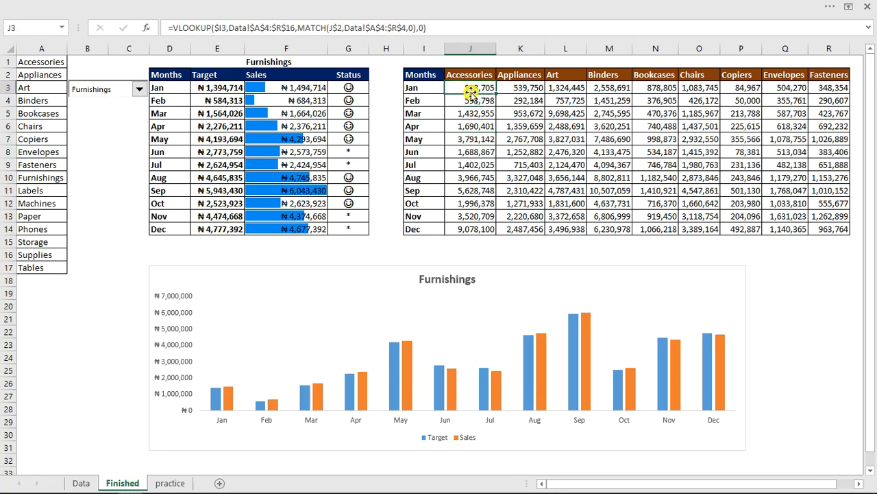
# Inspect the January Appliances and Art formulas on the Finished sheet, and return to cell F3 on the practice sheet
pyautogui.click(502, 90)
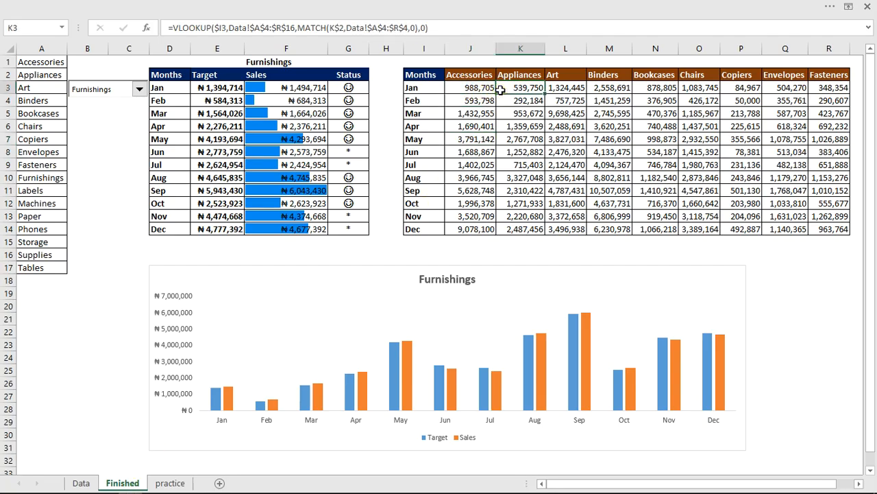
pyautogui.click(577, 88)
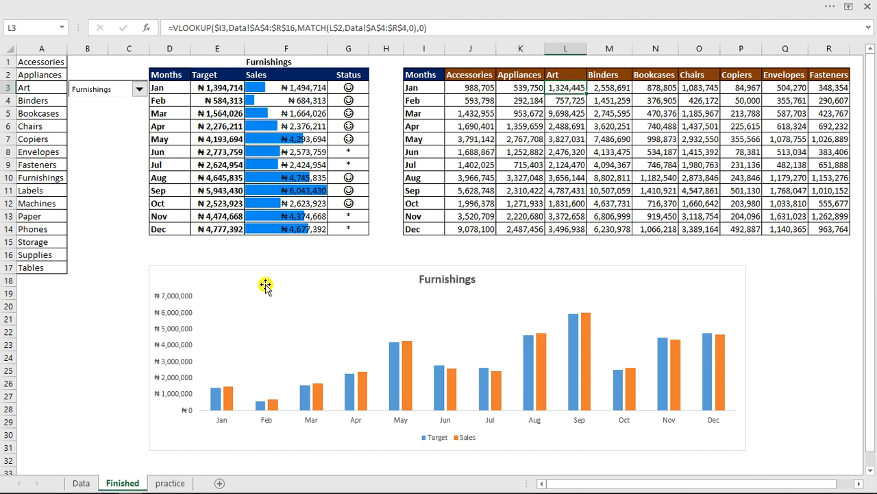
pyautogui.click(173, 481)
pyautogui.click(245, 86)
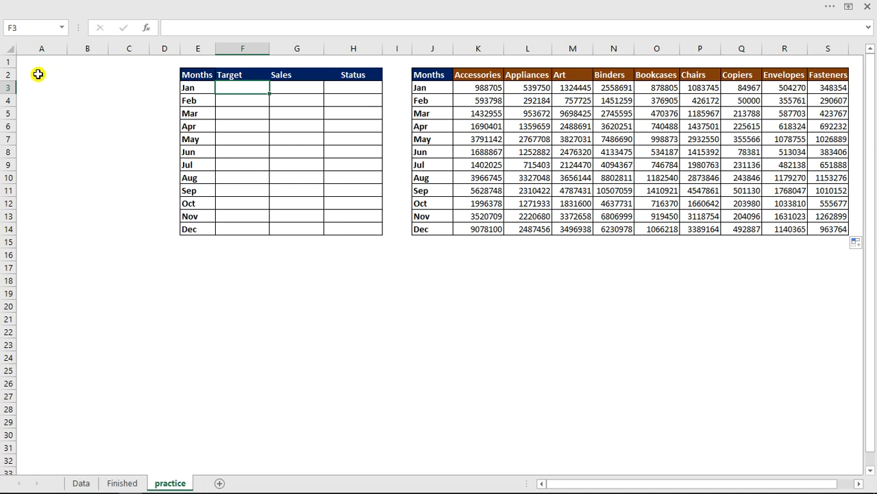
# Enter the array formula =TRANSPOSE(Data!B4:R4) in A1:A17 of the practice sheet to list the product names vertically
pyautogui.moveTo(33, 65); pyautogui.dragTo(32, 257)
pyautogui.moveTo(33, 64); pyautogui.dragTo(29, 268)
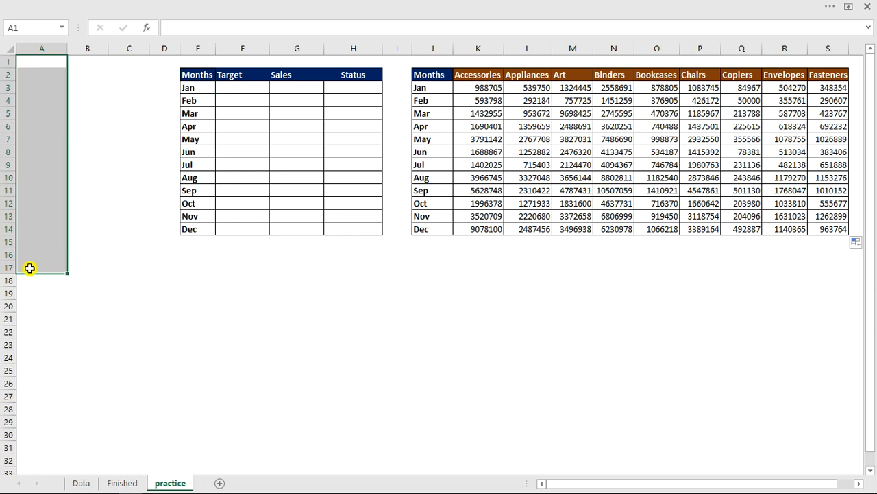
pyautogui.write('=tran')
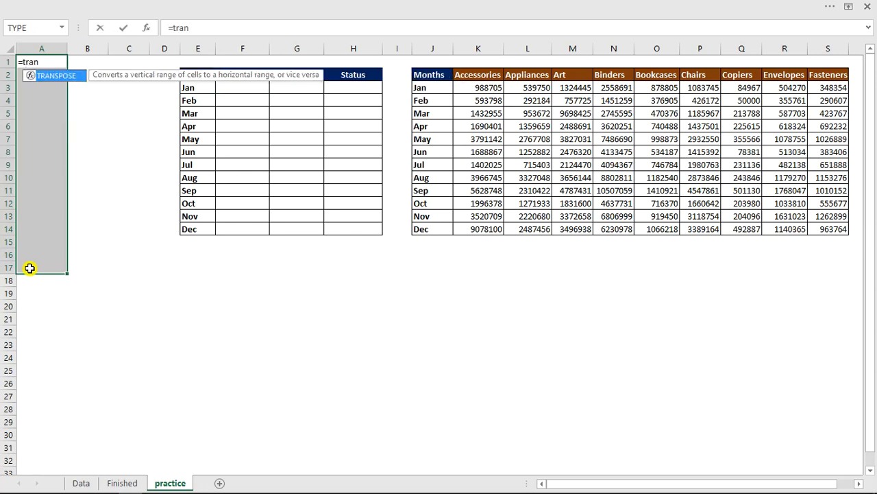
pyautogui.press('Tab')
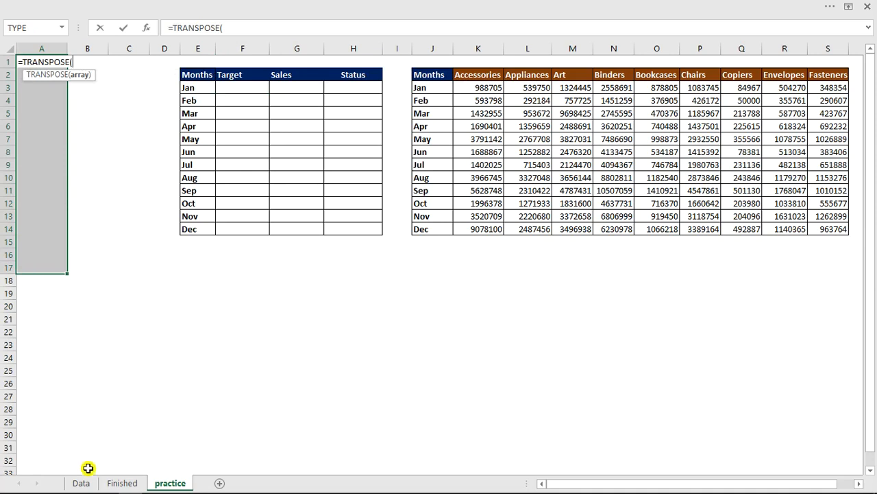
pyautogui.click(85, 483)
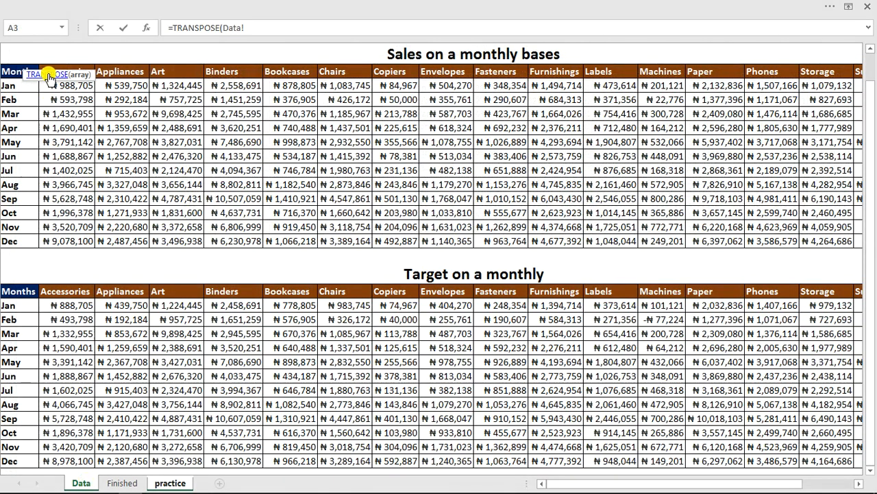
pyautogui.moveTo(53, 66); pyautogui.dragTo(807, 99)
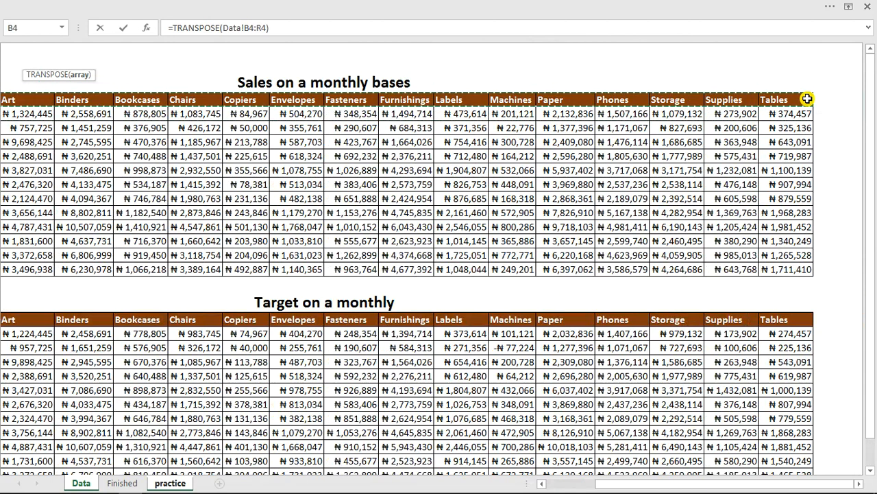
pyautogui.write(')')
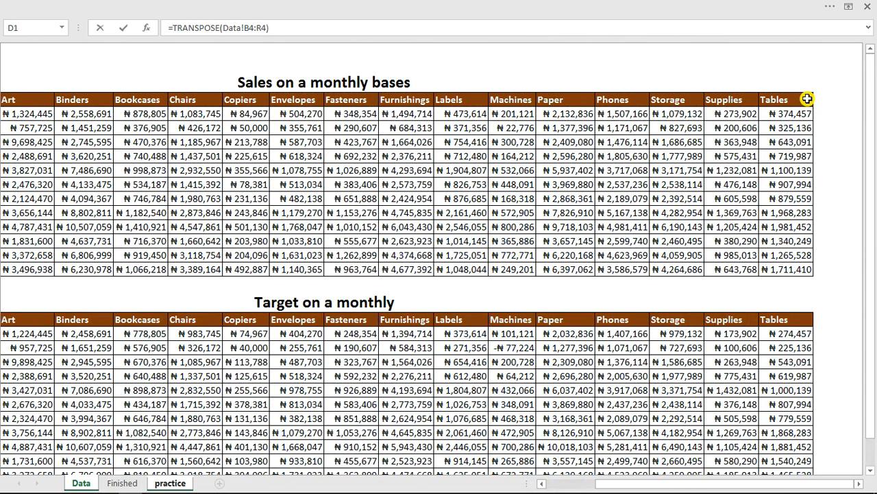
pyautogui.hotkey('ctrl', 'shift', 'Return')
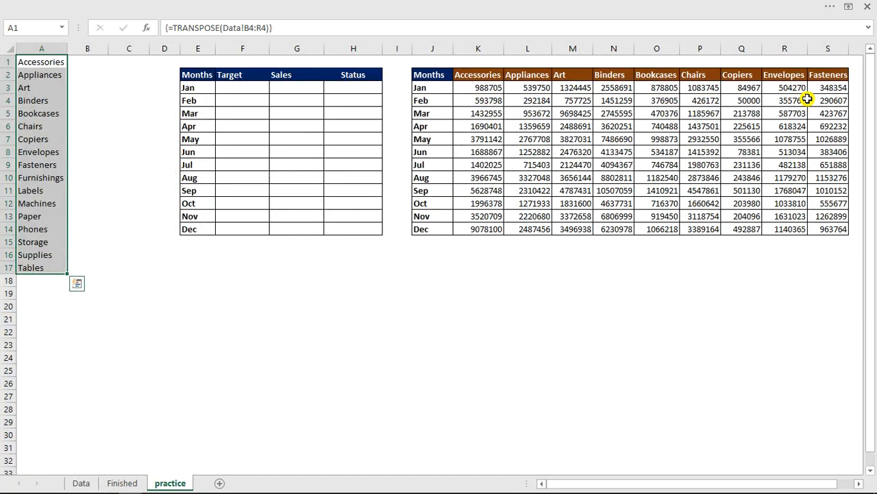
# Check the transposed product list in column A against the product headers on the Data sheet
pyautogui.click(36, 110)
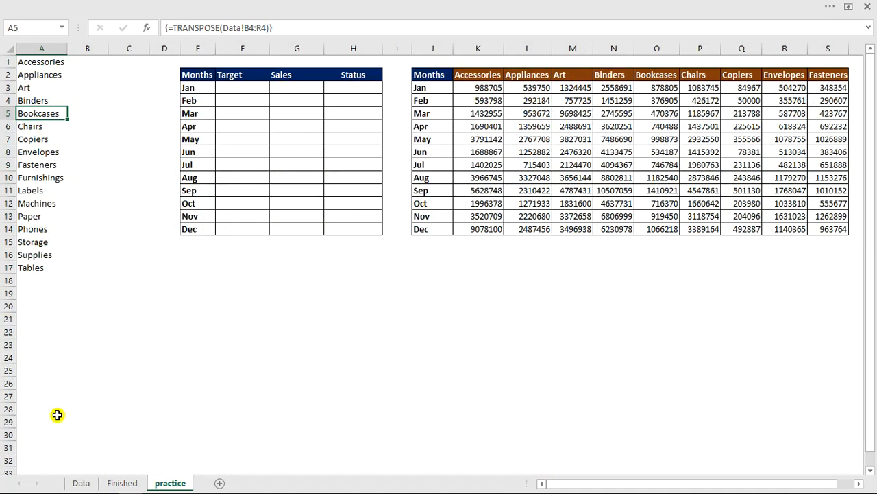
pyautogui.click(86, 485)
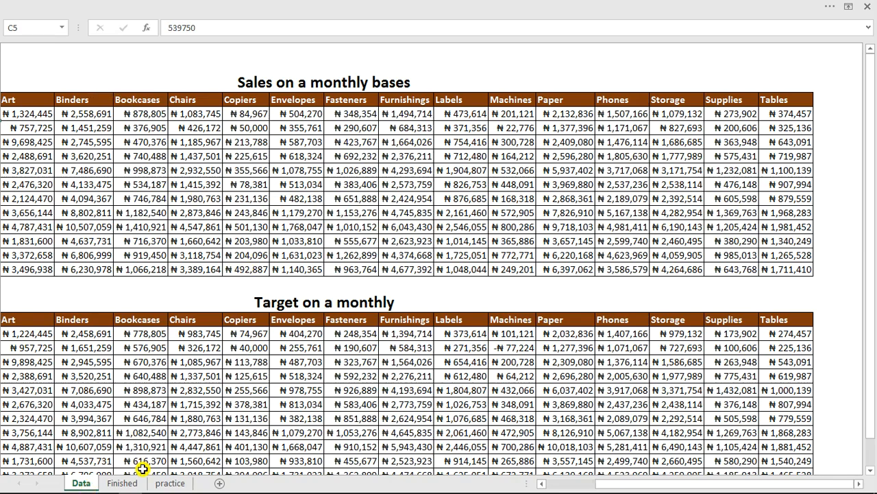
pyautogui.click(162, 484)
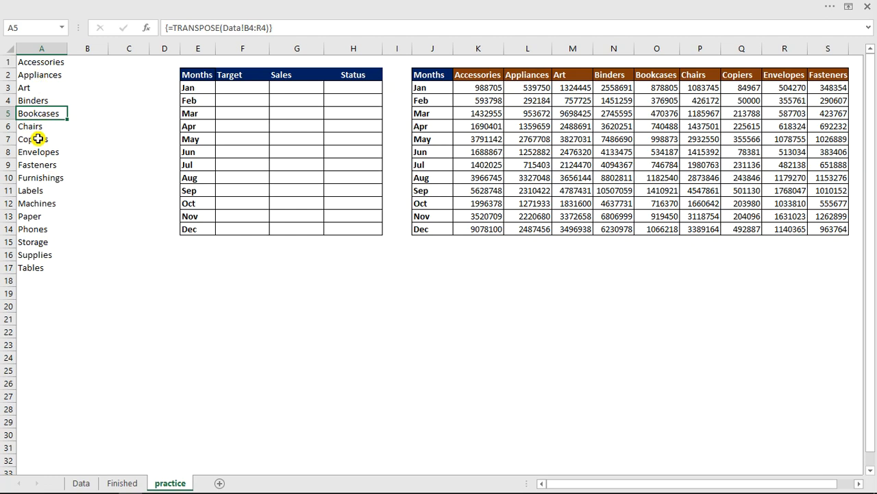
pyautogui.click(35, 164)
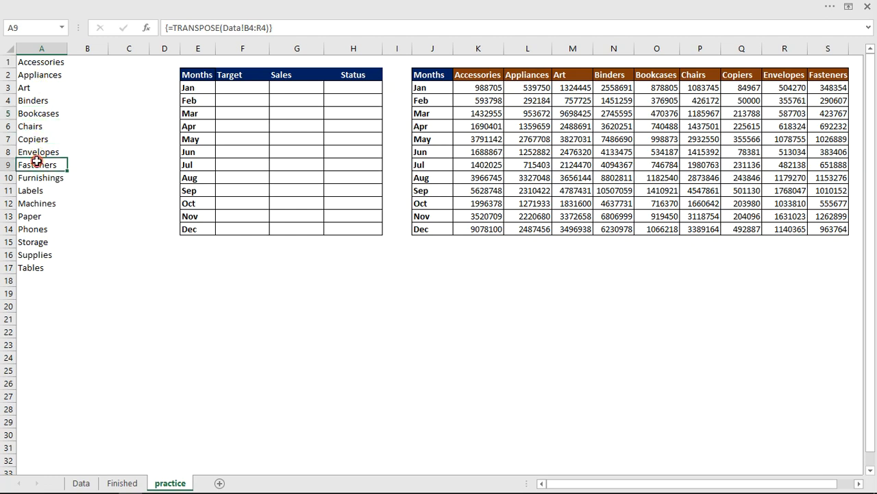
# Insert a combo box form control at row 7, spanning columns B to D between the product list and the report table
pyautogui.click(268, 5)
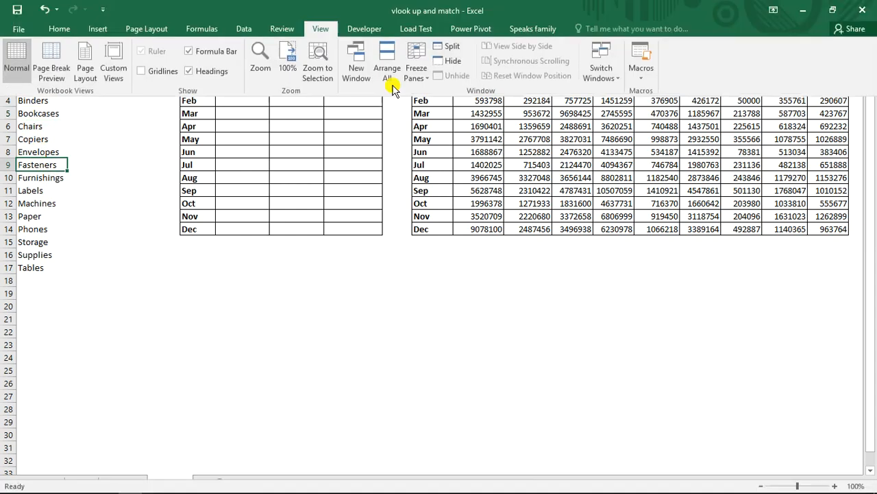
pyautogui.click(361, 29)
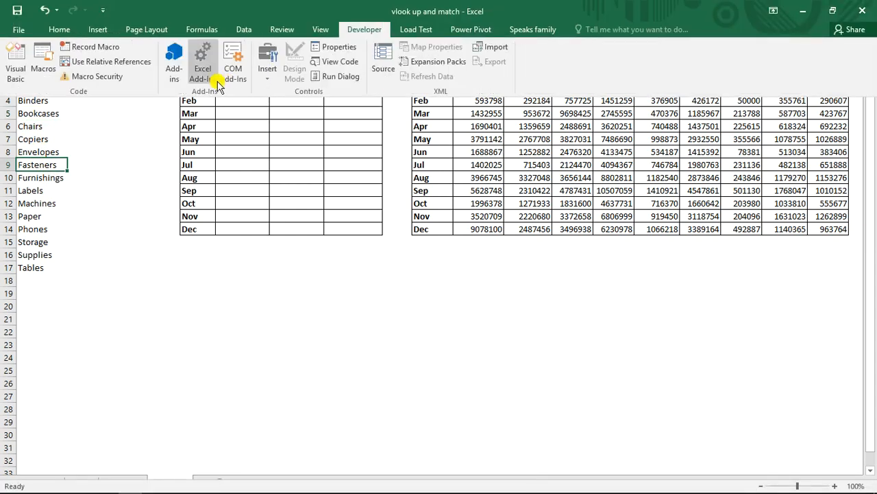
pyautogui.click(271, 81)
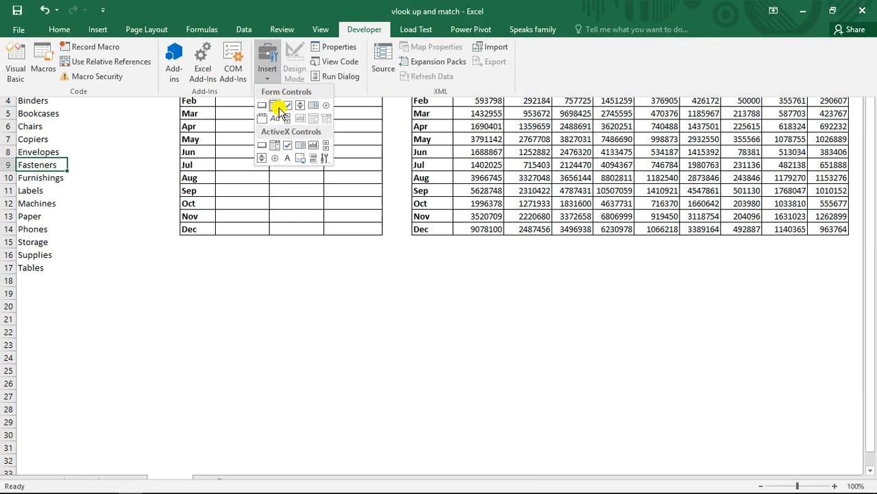
pyautogui.click(275, 107)
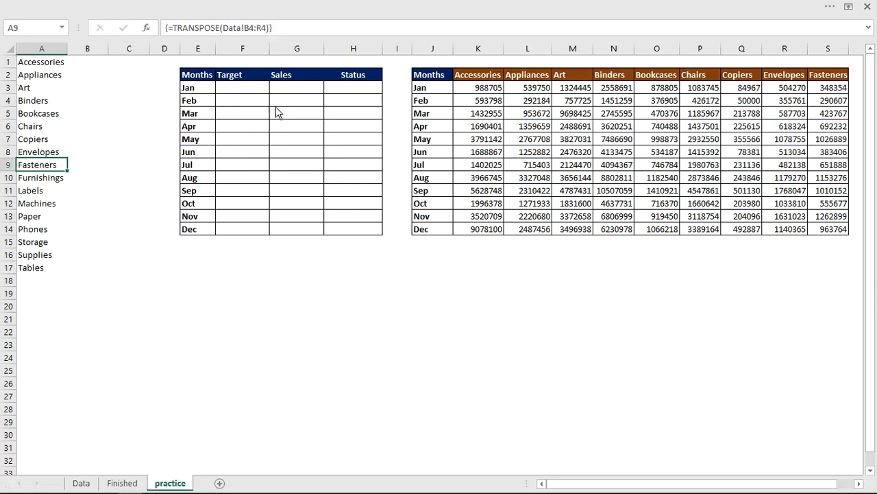
pyautogui.moveTo(87, 131); pyautogui.dragTo(167, 142)
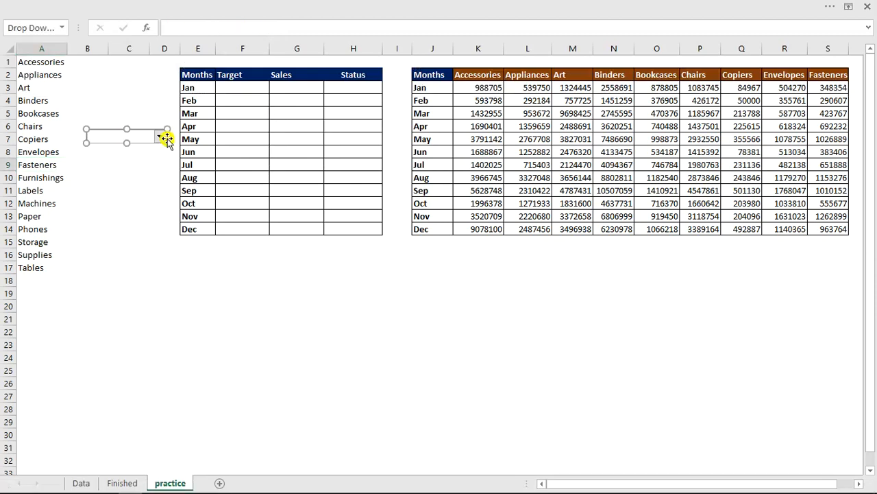
# Set the combo box's input range to $A$1:$A$17 and its cell link to $C$6
pyautogui.rightClick(132, 140)
pyautogui.click(180, 244)
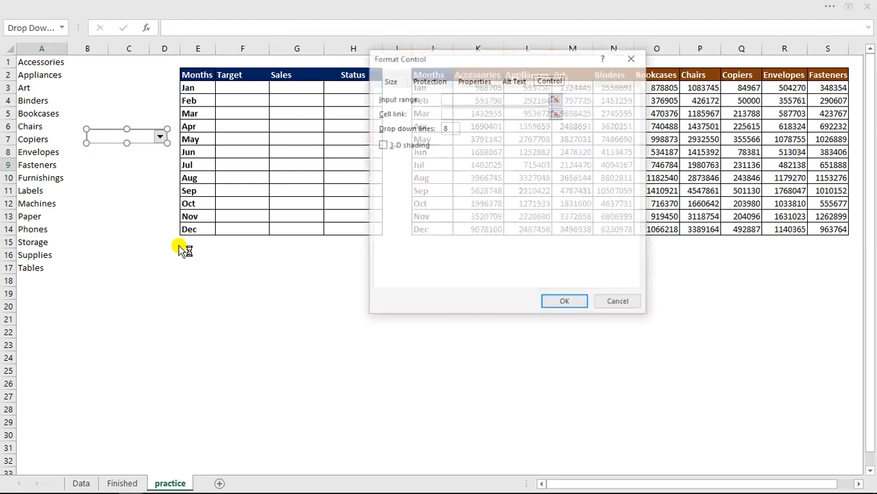
pyautogui.click(452, 100)
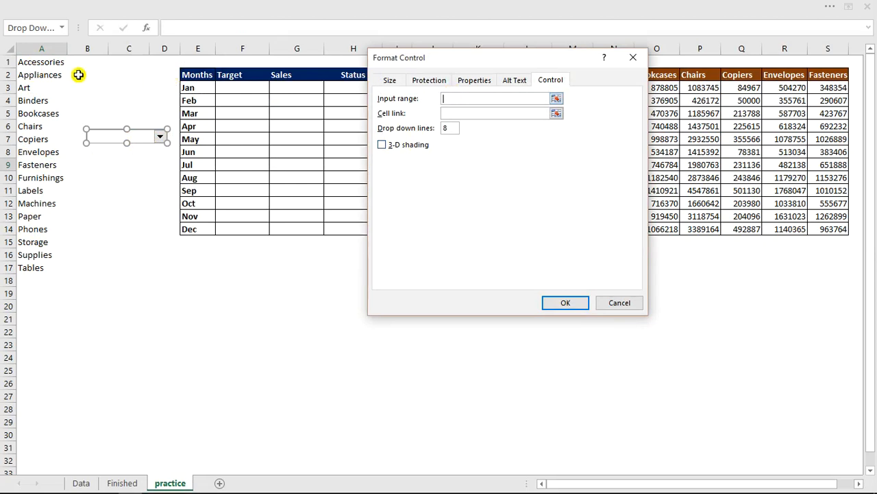
pyautogui.moveTo(47, 64); pyautogui.dragTo(38, 268)
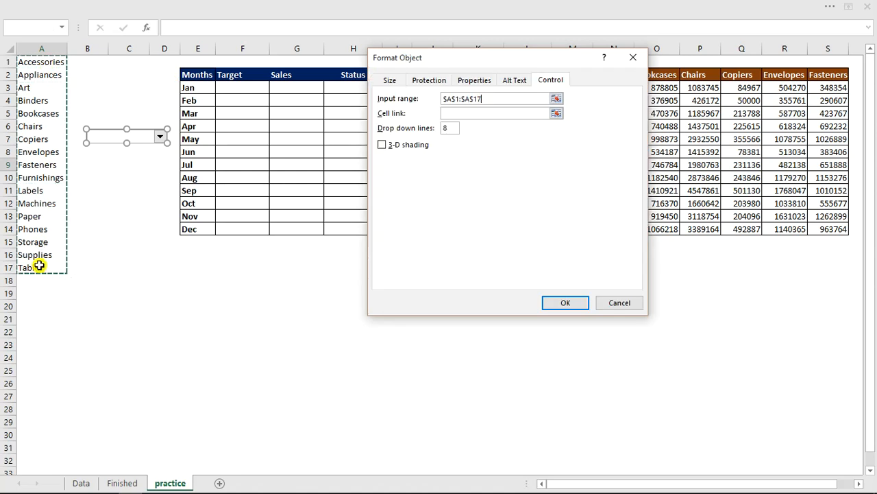
pyautogui.click(496, 112)
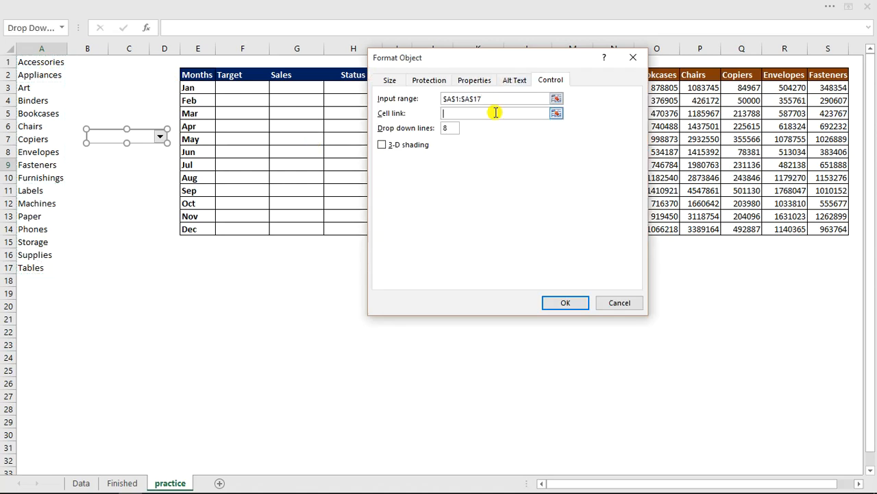
pyautogui.click(130, 120)
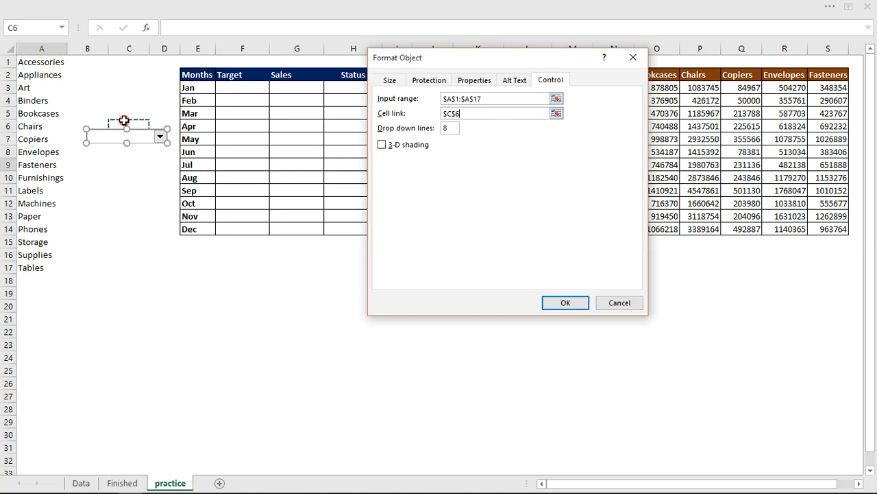
# Set the combo box's drop down lines to 17, apply the control settings and deselect the control
pyautogui.click(450, 129)
pyautogui.press('BackSpace')
pyautogui.write('7')
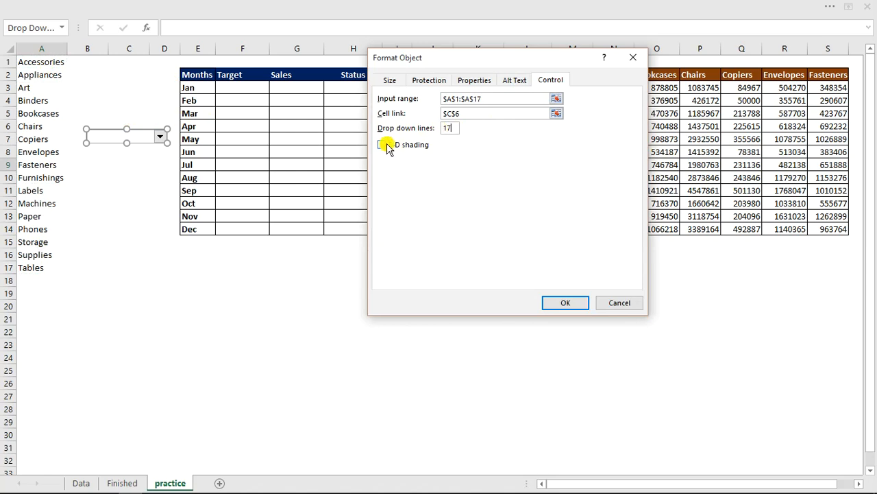
pyautogui.click(559, 303)
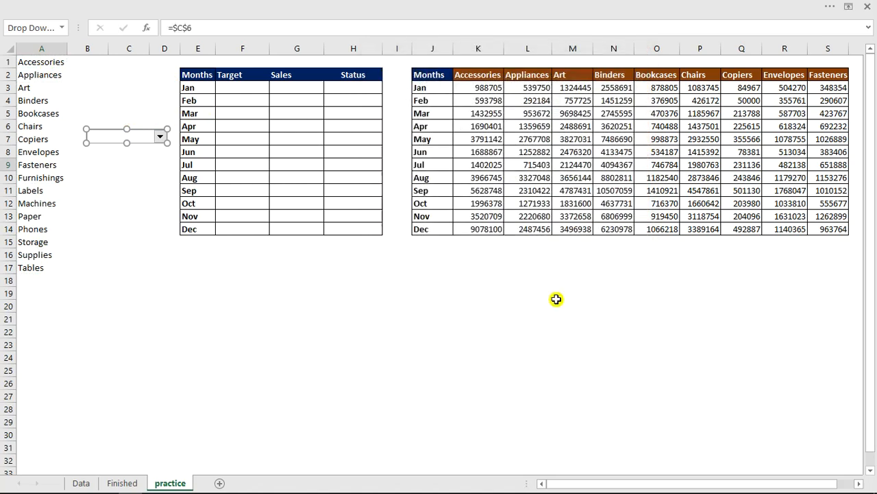
pyautogui.click(365, 300)
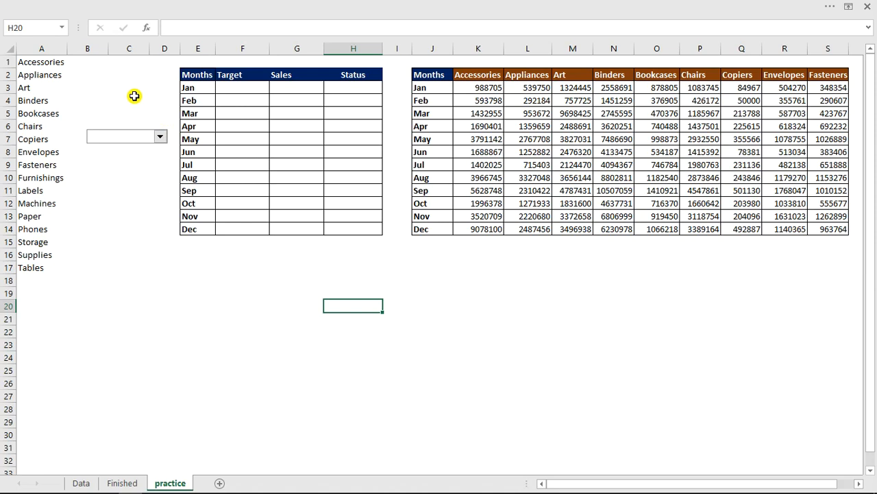
# Test the combo box by choosing Appliances and finally Tables, locating each selected product in the column A list
pyautogui.click(160, 137)
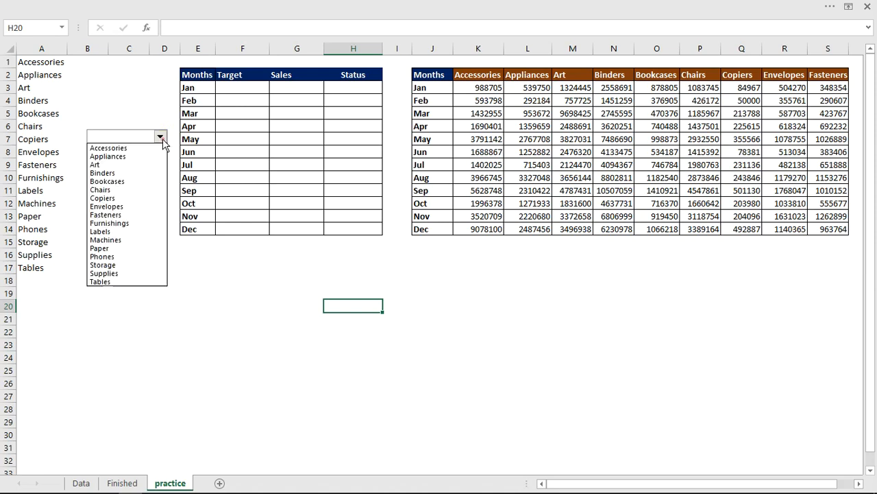
pyautogui.click(137, 156)
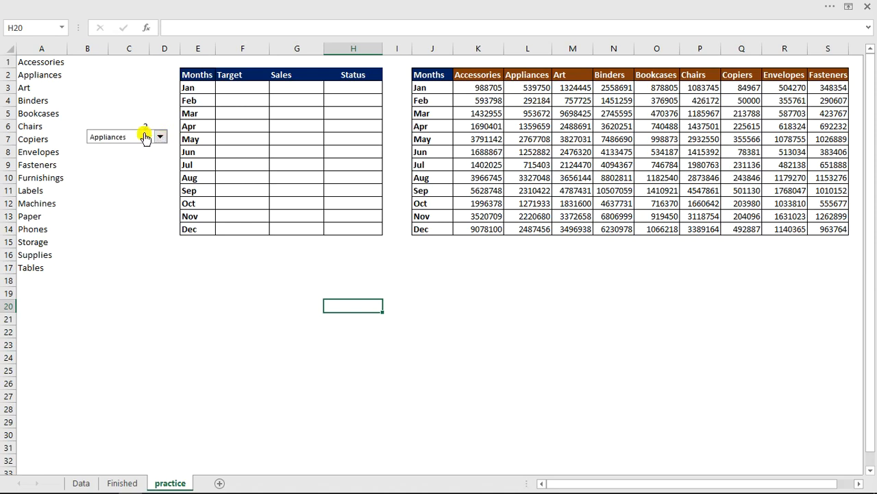
pyautogui.click(52, 74)
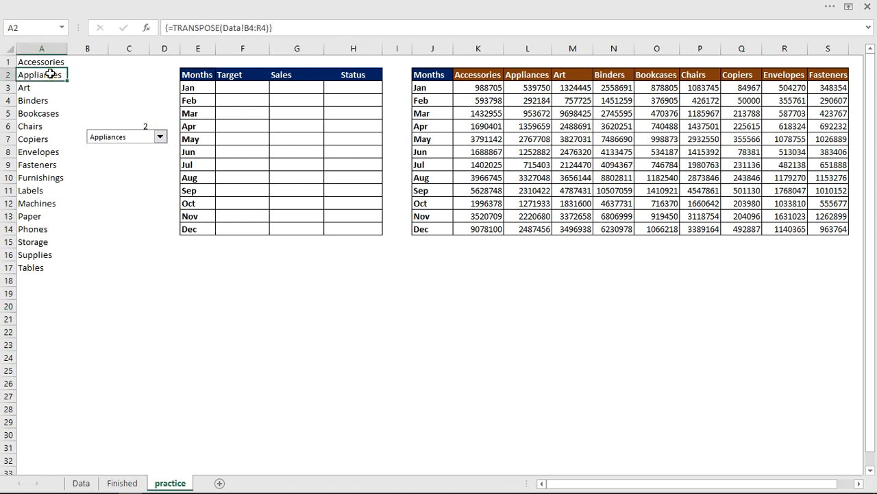
pyautogui.click(161, 137)
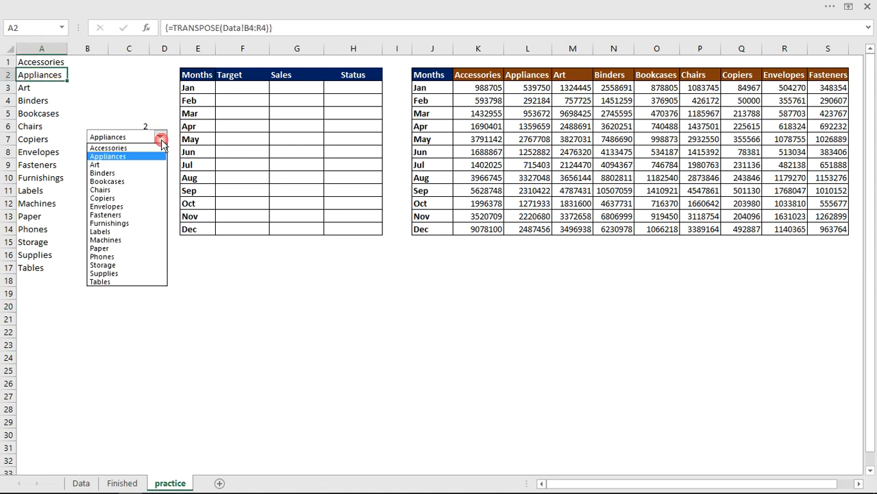
pyautogui.click(128, 281)
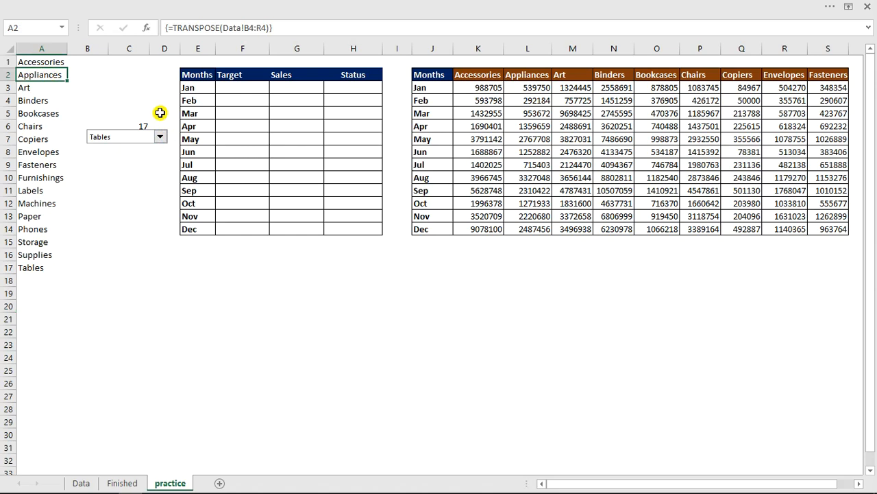
pyautogui.click(42, 267)
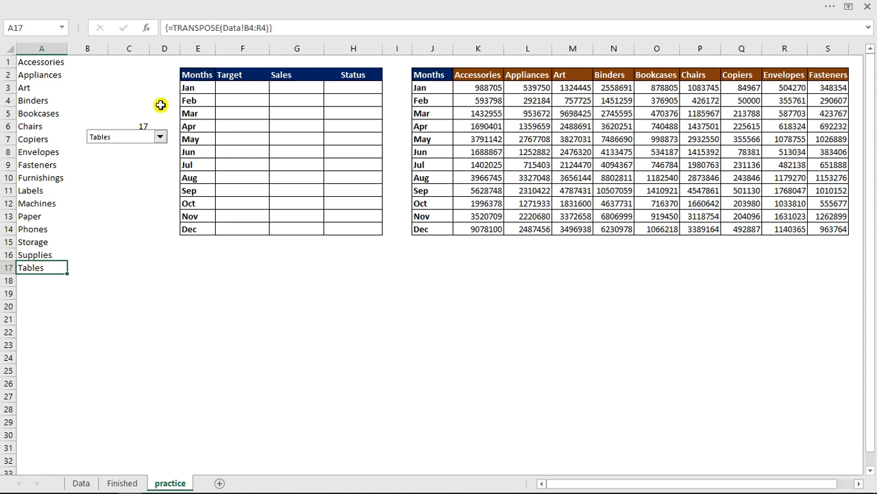
# Enter =INDEX(A1:A17,C6) in G1 to return the selected product name, and test it by choosing Fasteners in the combo box
pyautogui.click(288, 63)
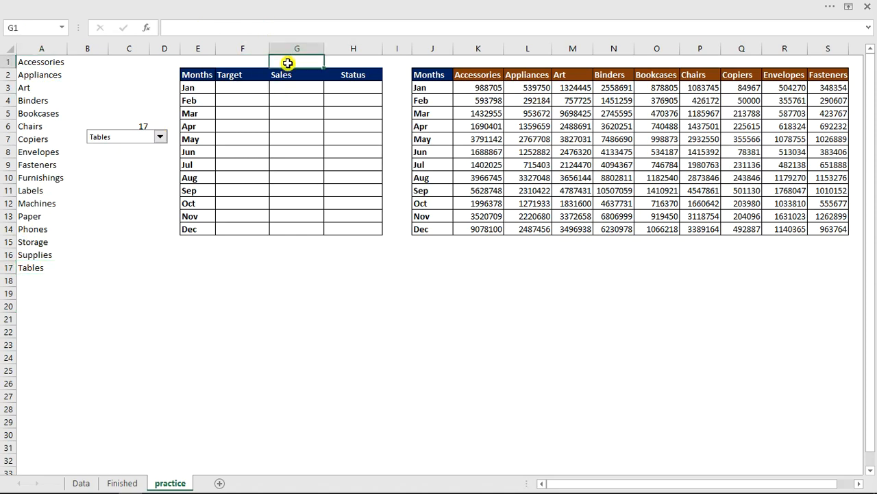
pyautogui.write('=ind')
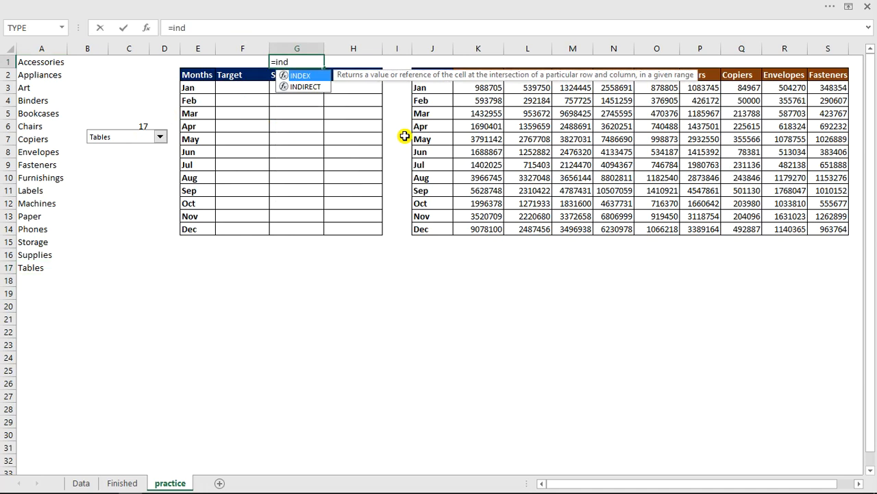
pyautogui.press('Tab')
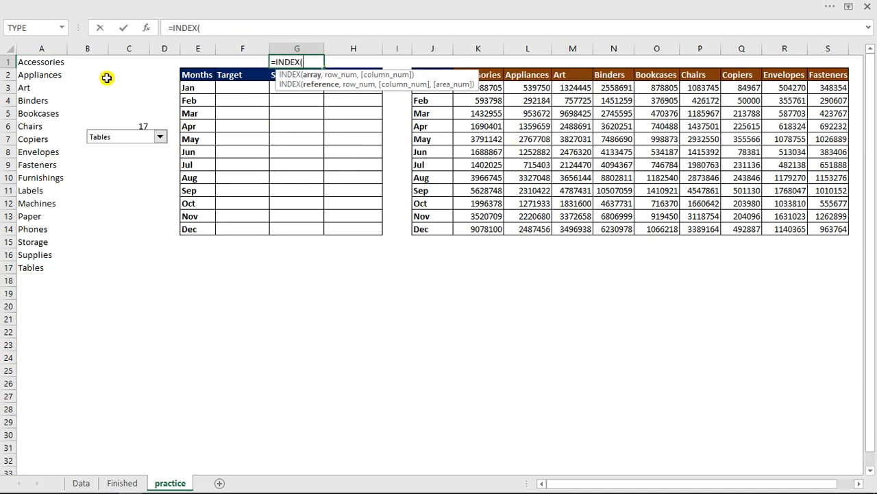
pyautogui.moveTo(22, 61); pyautogui.dragTo(15, 272)
pyautogui.write(',')
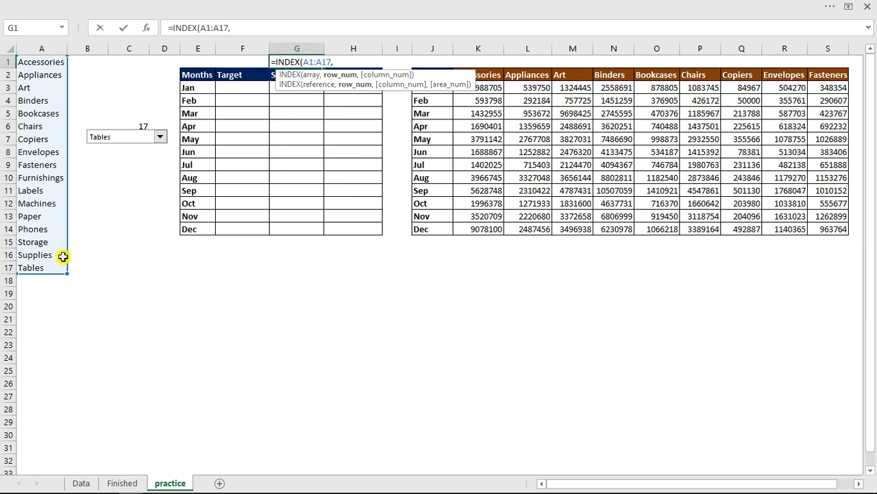
pyautogui.click(145, 124)
pyautogui.press('Return')
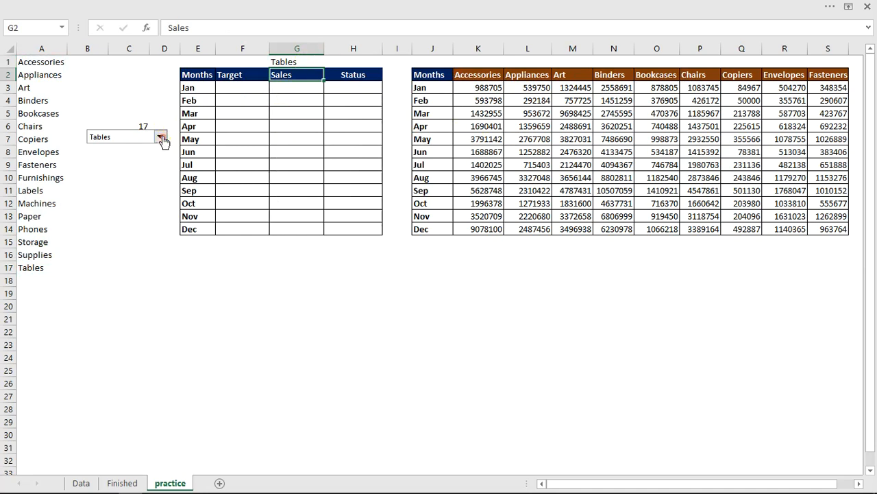
pyautogui.click(162, 139)
pyautogui.click(120, 211)
# Start a VLOOKUP formula in the Jan target cell F3, returning to the workbook after browsing the YouTube channel page
pyautogui.click(234, 91)
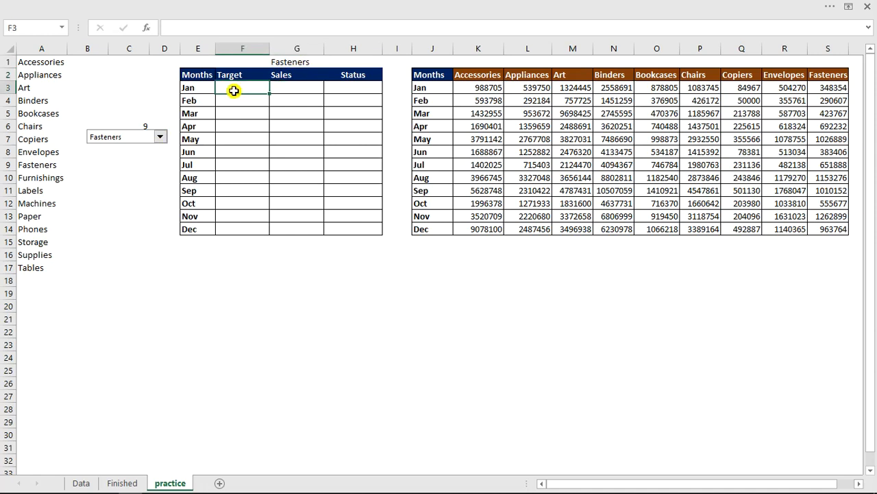
pyautogui.write('=vl')
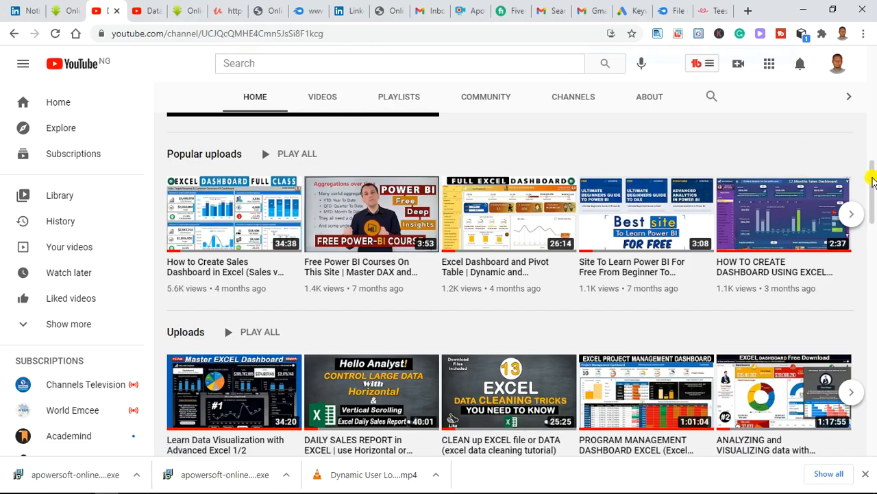
pyautogui.moveTo(874, 187); pyautogui.dragTo(873, 230)
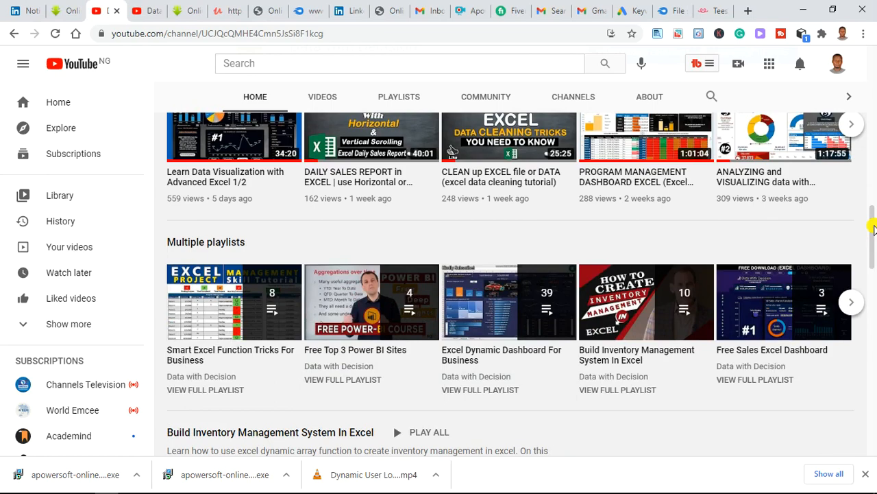
pyautogui.click(802, 10)
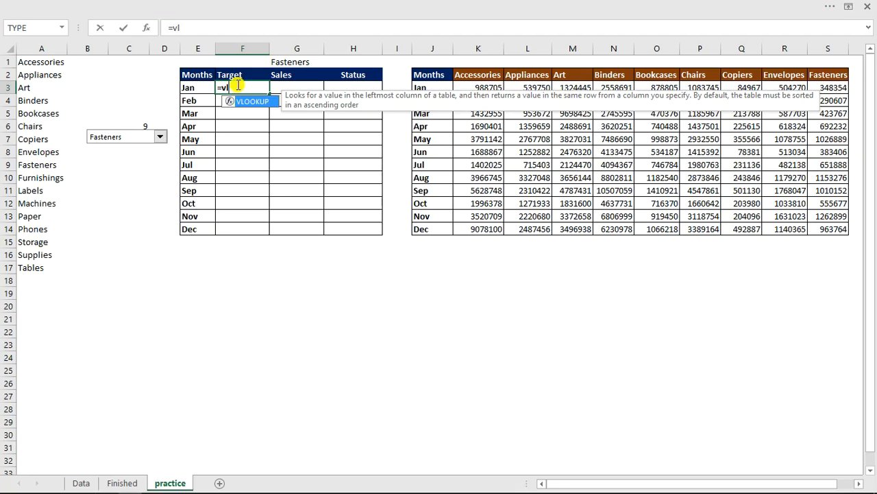
pyautogui.press('Tab')
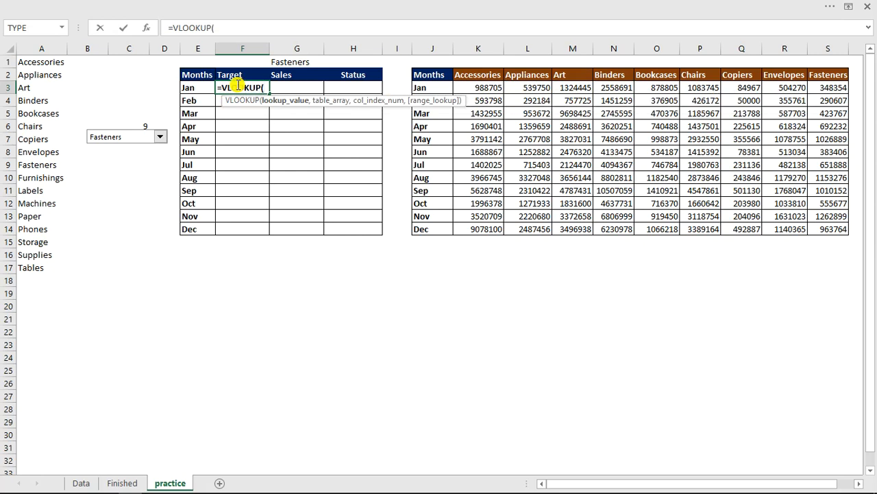
pyautogui.click(289, 63)
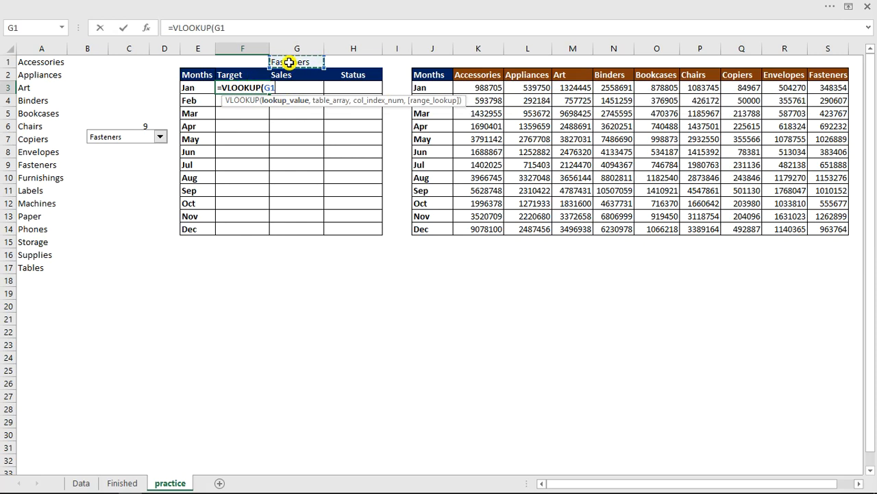
pyautogui.press('BackSpace')
pyautogui.press('BackSpace')
pyautogui.press('BackSpace')
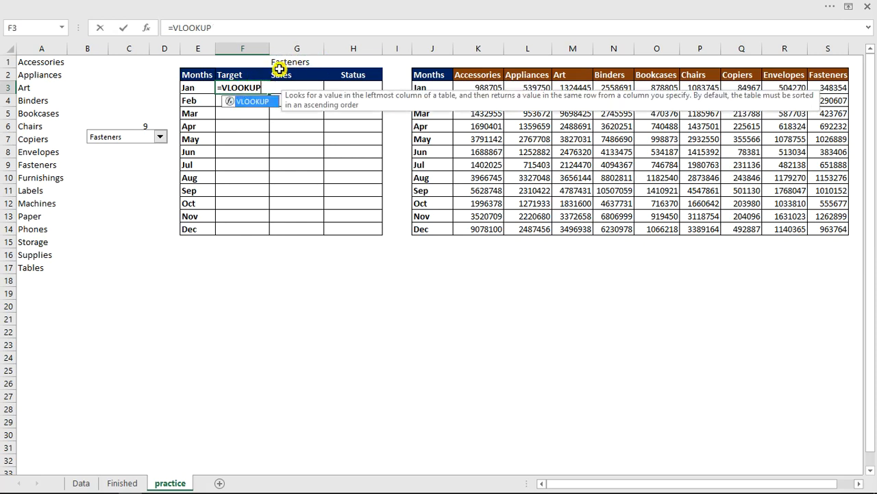
pyautogui.write('(')
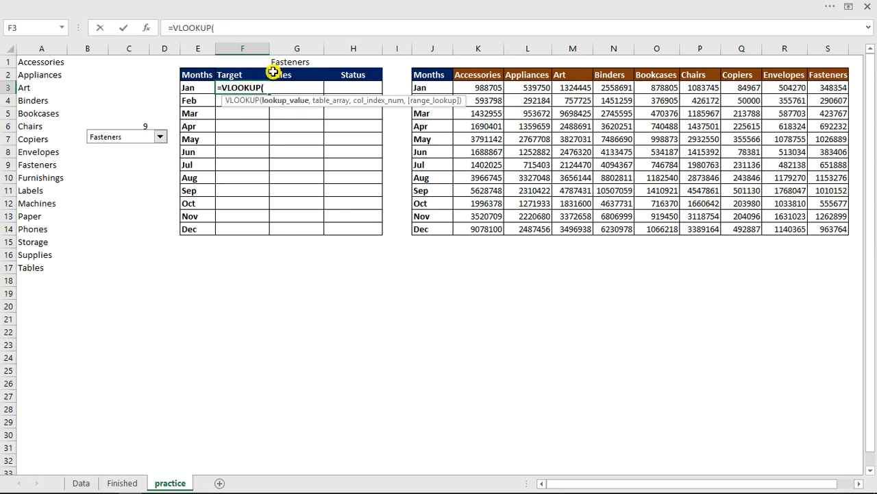
# Set the VLOOKUP lookup value to the Jan month cell E3 and its table array to the named range Target_data
pyautogui.click(198, 87)
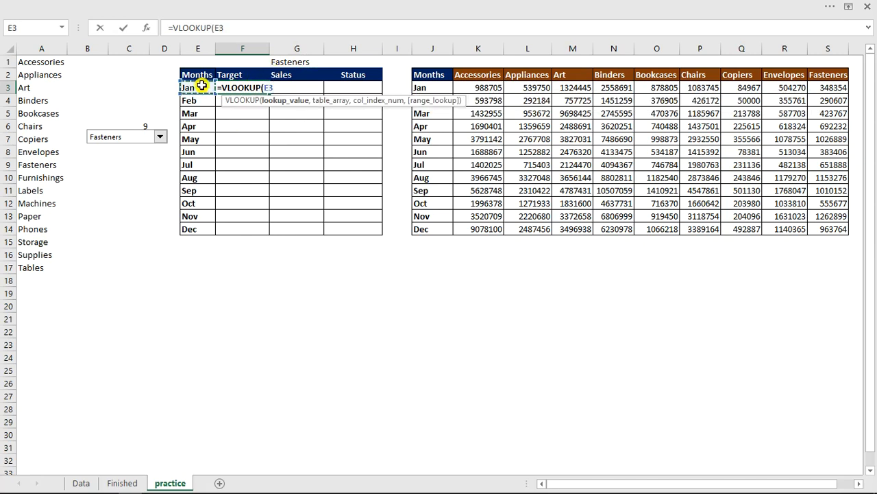
pyautogui.write(',')
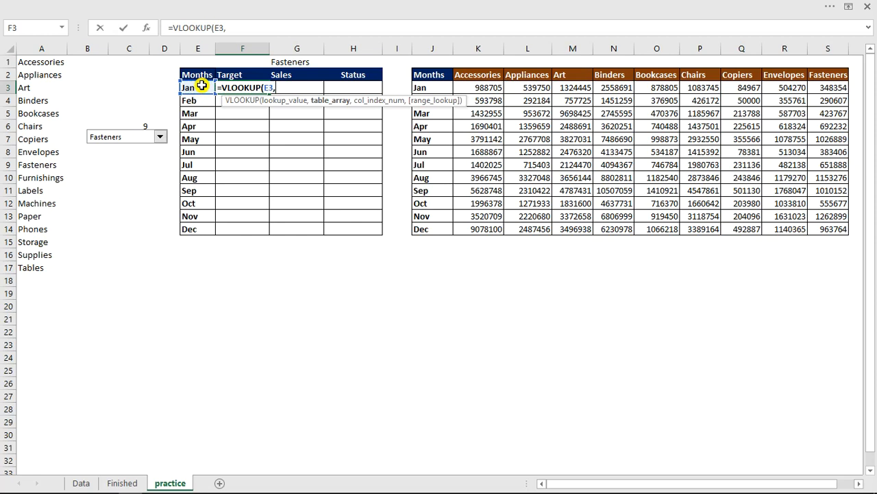
pyautogui.write('ta')
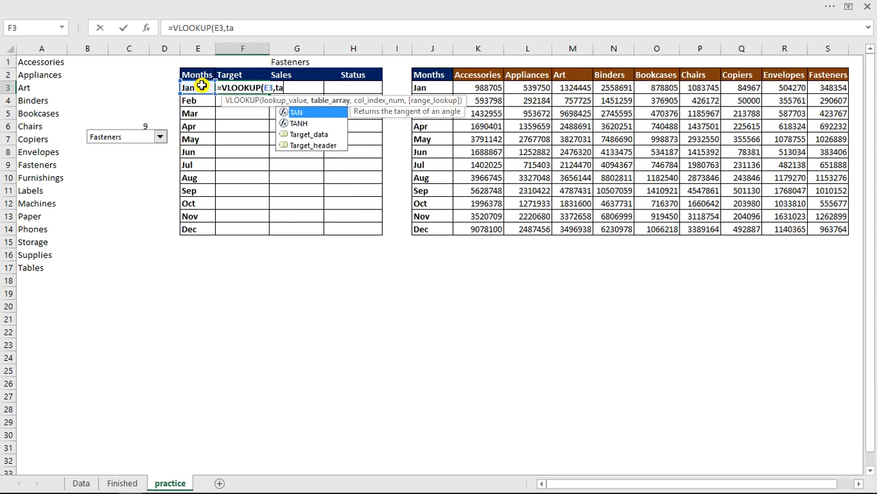
pyautogui.press('Down')
pyautogui.press('Down')
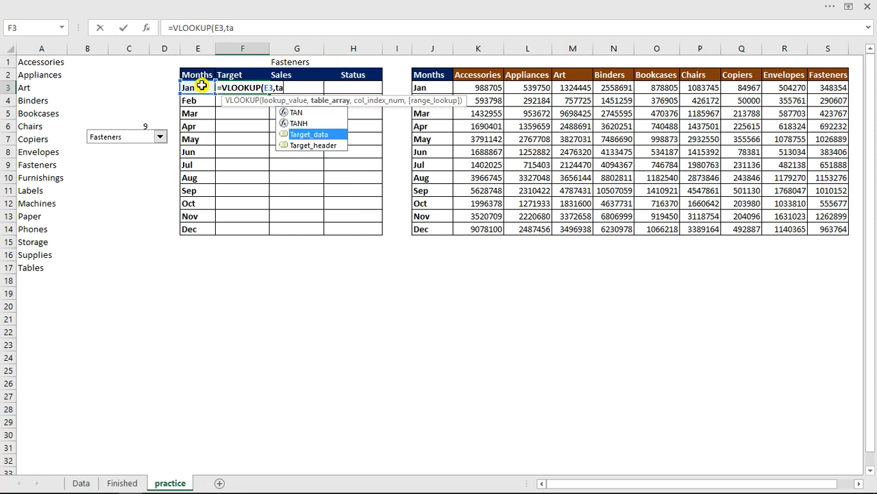
pyautogui.press('Tab')
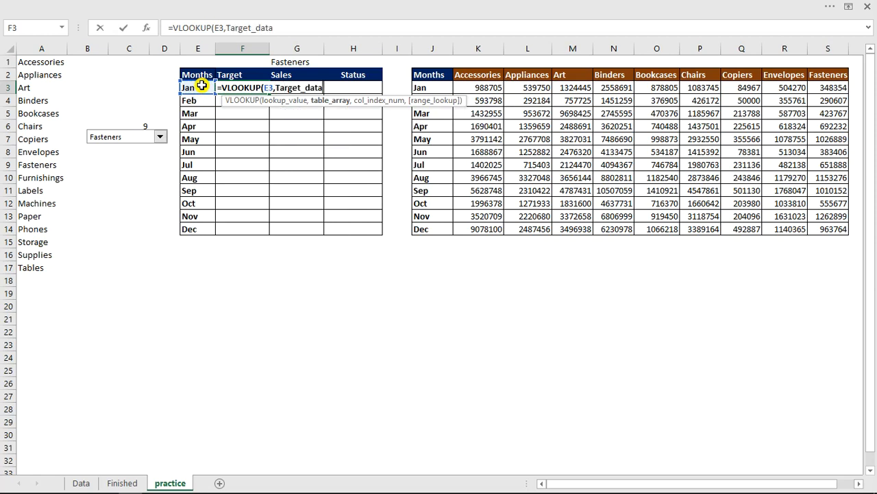
pyautogui.write(',')
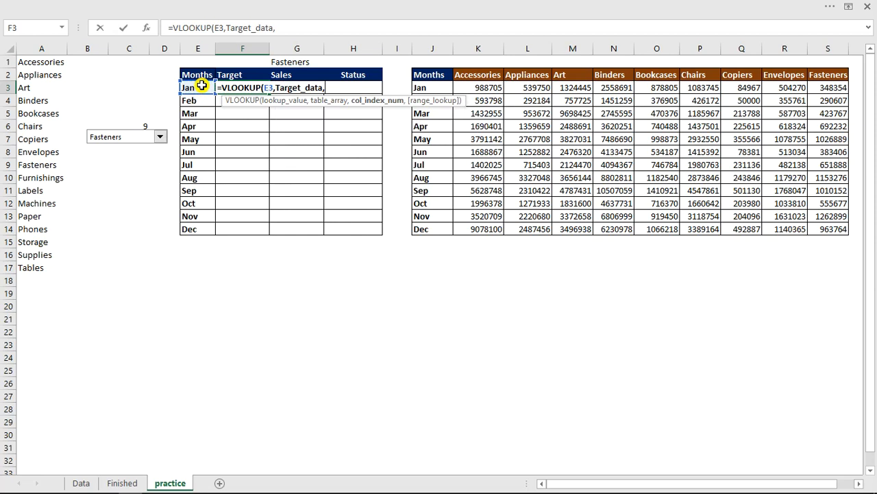
# Nest a MATCH function as the column index, with the absolute reference $G$1 as its lookup value
pyautogui.write('mat')
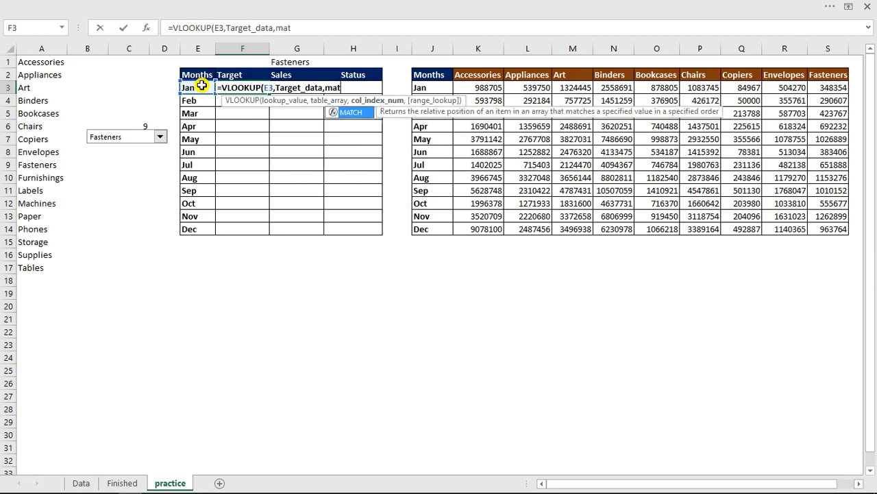
pyautogui.press('Tab')
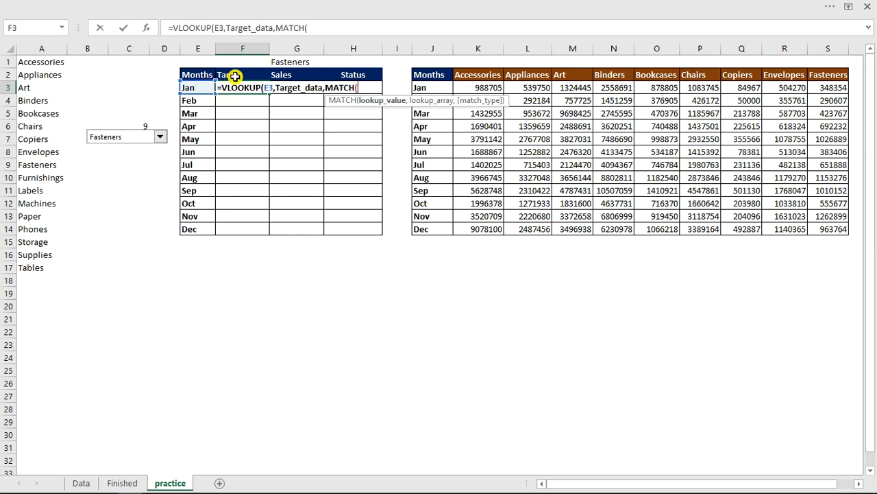
pyautogui.click(289, 61)
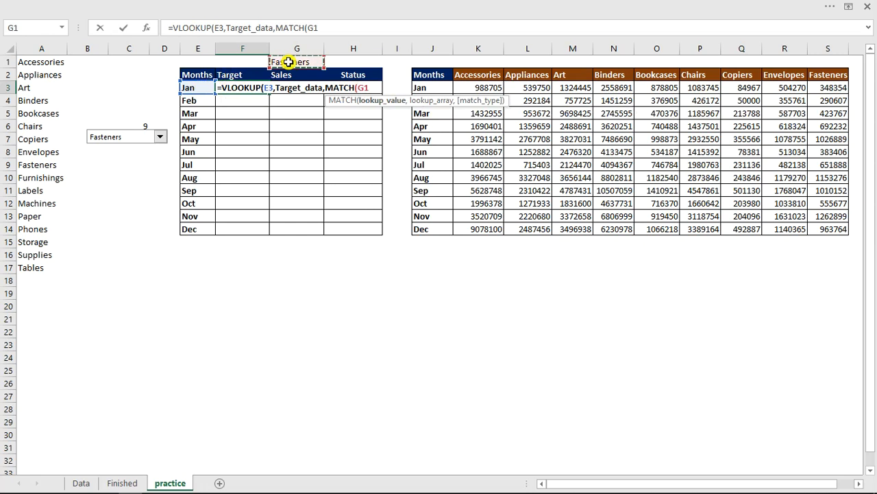
pyautogui.click(360, 90)
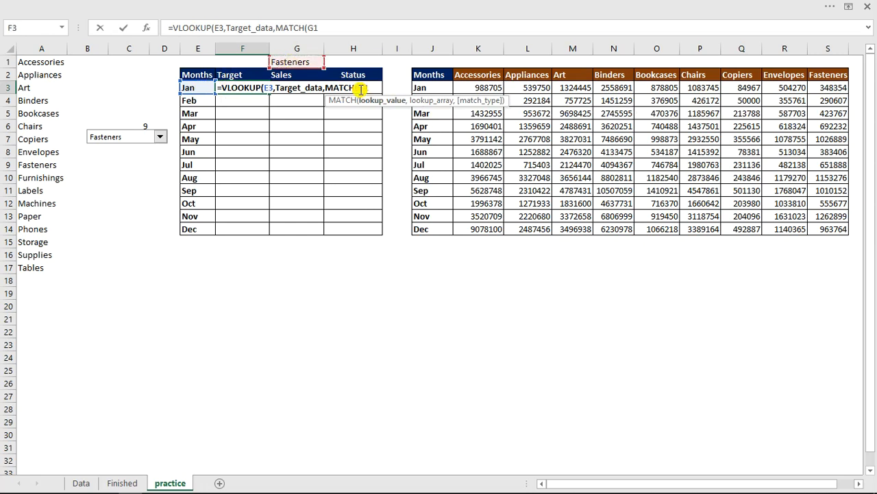
pyautogui.write('$')
pyautogui.press('Left')
pyautogui.write('$')
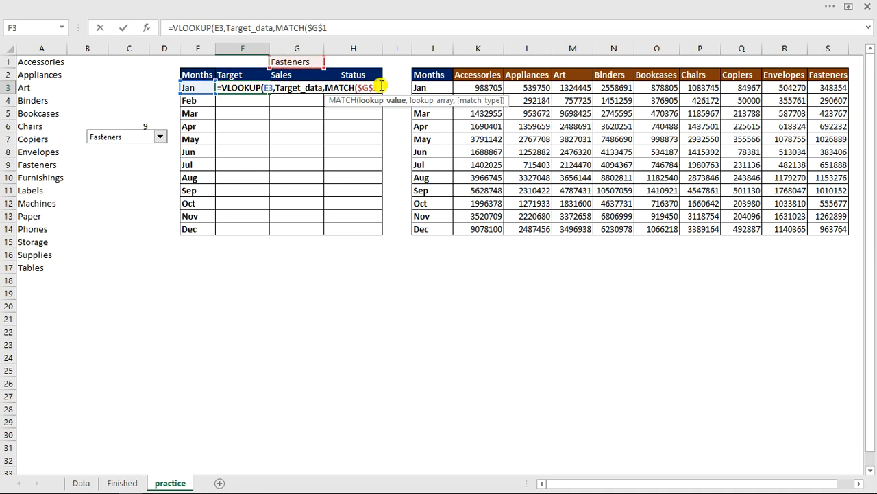
# Use the named range Target_header as the lookup array of the MATCH function
pyautogui.write(',ta')
pyautogui.press('Down')
pyautogui.press('Down')
pyautogui.press('Down')
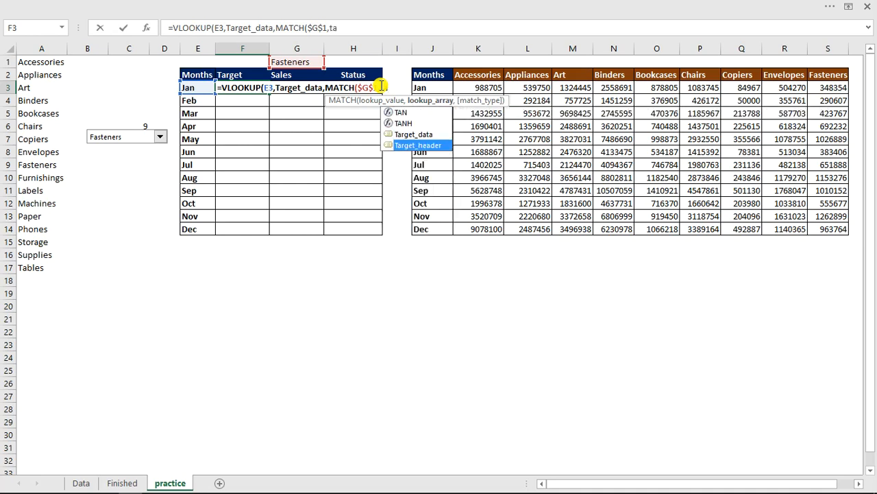
pyautogui.press('Tab')
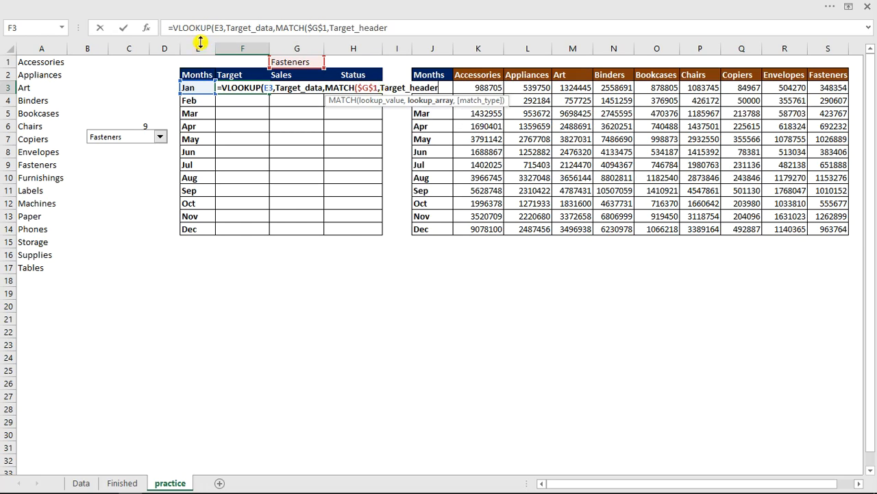
# Examine the Sales_header and Target_header named ranges on the Data sheet, and return to the practice sheet
pyautogui.click(167, 28)
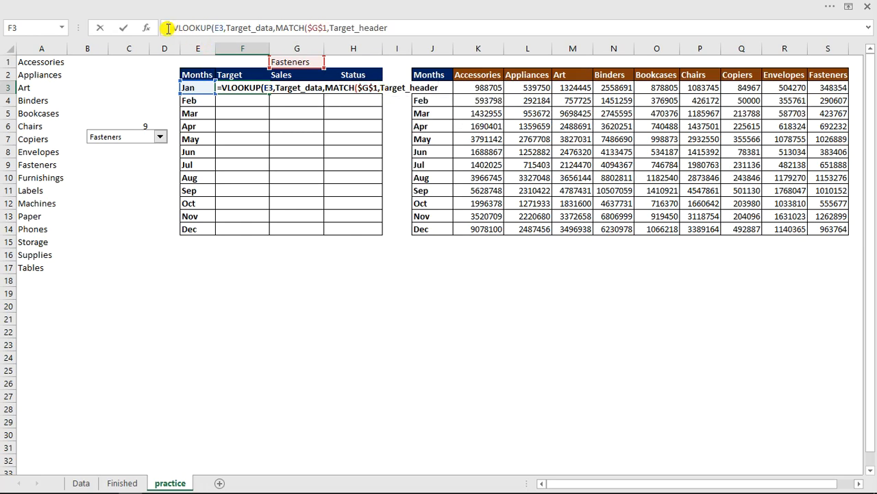
pyautogui.click(81, 482)
pyautogui.click(16, 318)
pyautogui.moveTo(610, 482); pyautogui.dragTo(554, 486)
pyautogui.moveTo(21, 319); pyautogui.dragTo(285, 316)
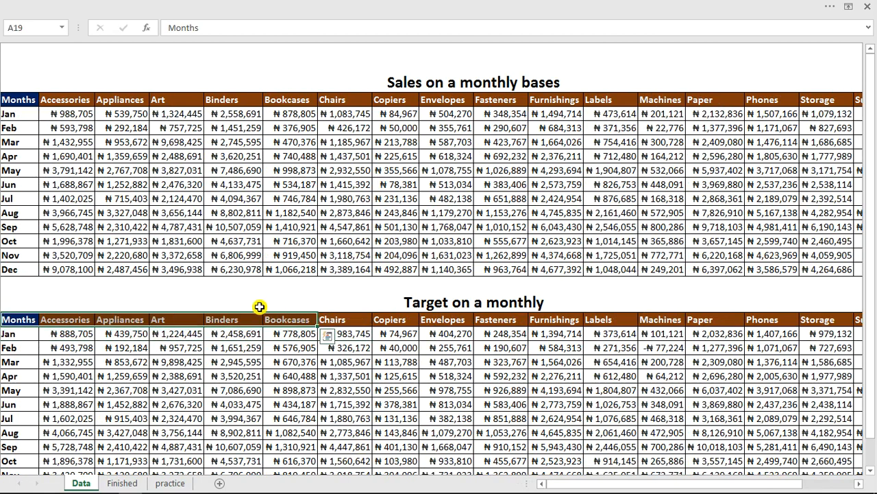
pyautogui.click(177, 255)
pyautogui.click(66, 30)
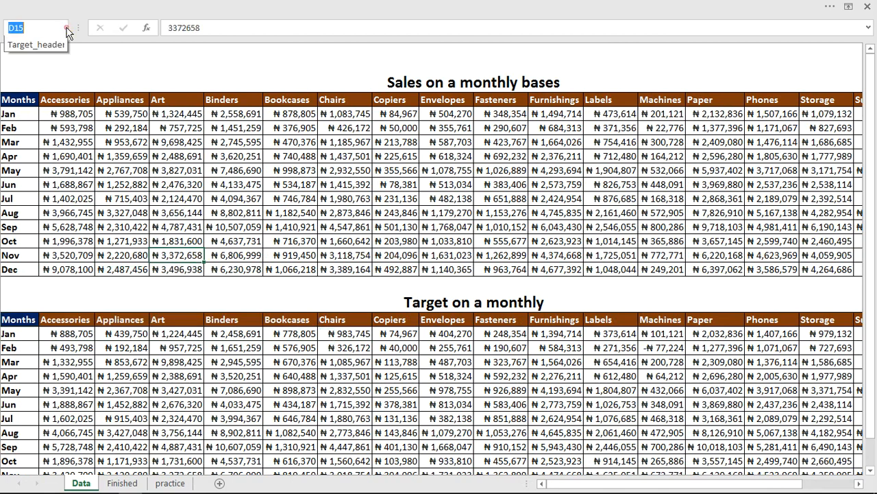
pyautogui.click(49, 57)
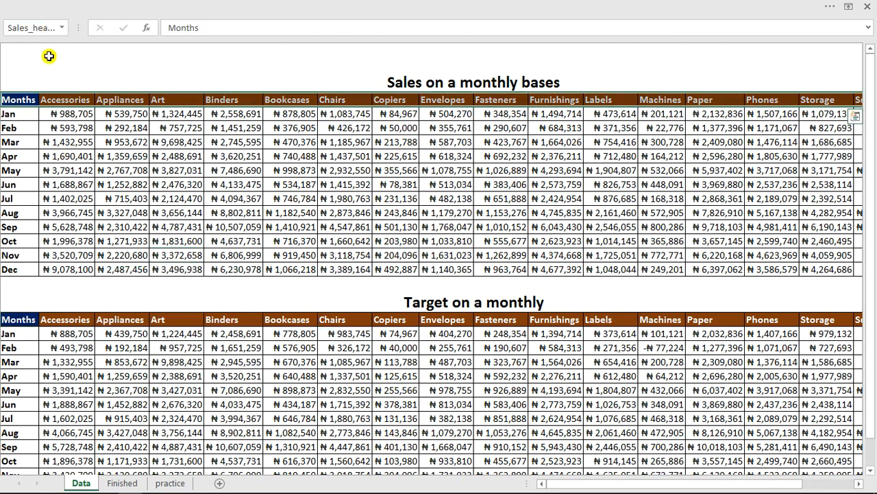
pyautogui.click(62, 28)
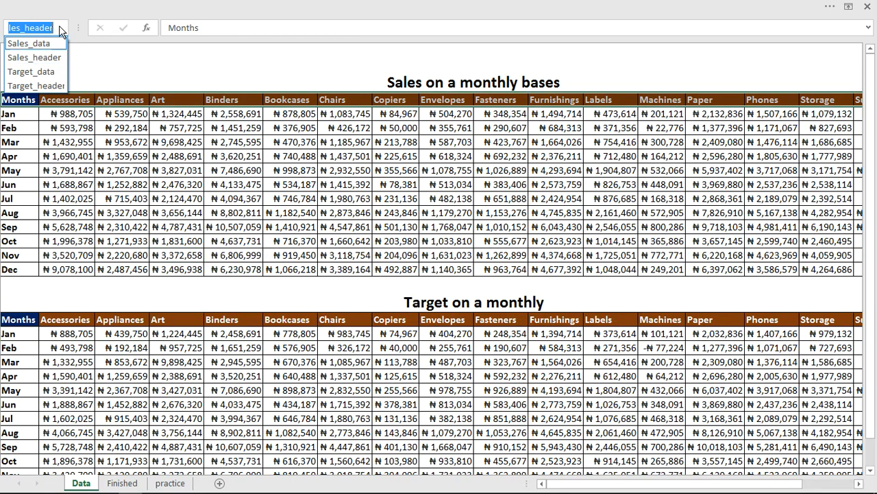
pyautogui.click(54, 86)
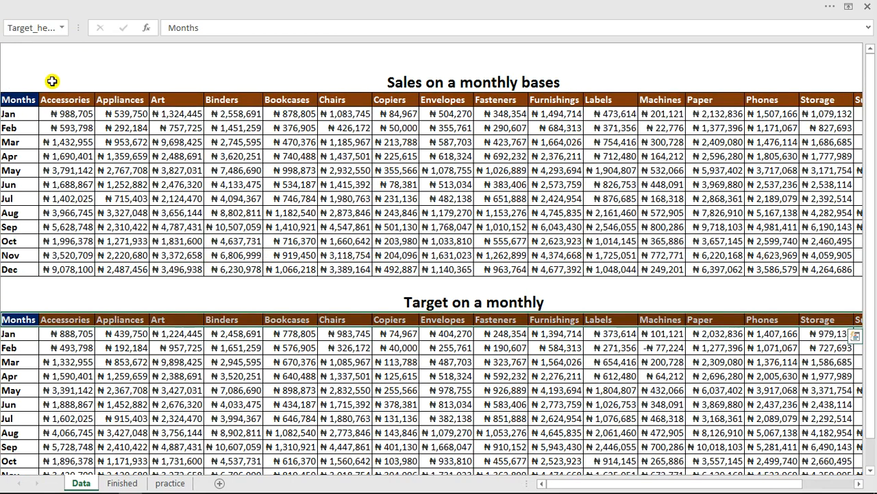
pyautogui.click(122, 483)
pyautogui.click(170, 483)
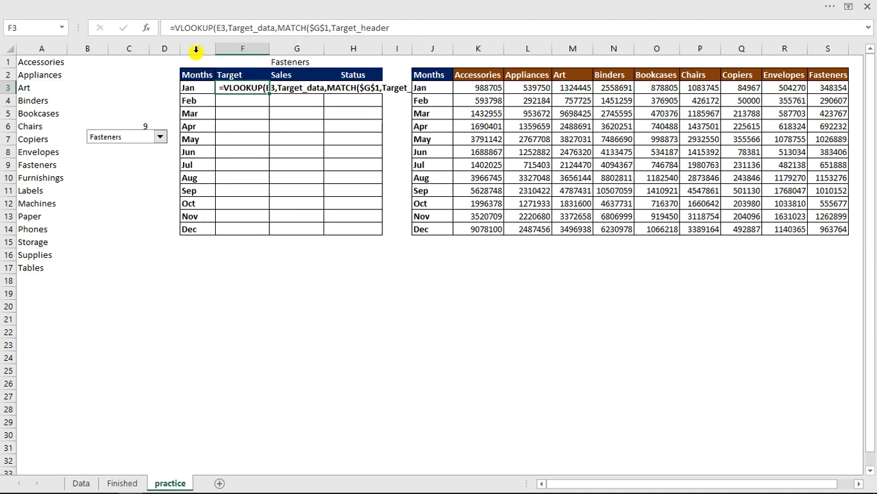
# Complete the Jan target formula with exact match 0 for both MATCH and VLOOKUP, and fill it down through Dec
pyautogui.click(171, 27)
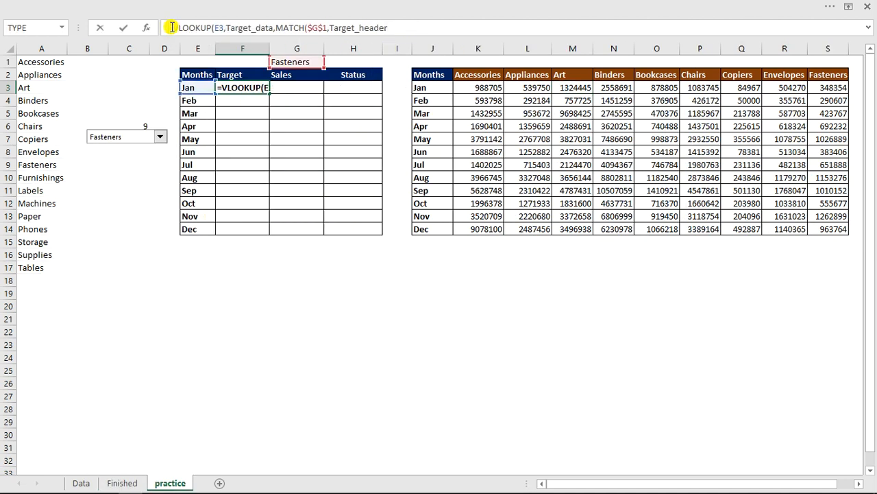
pyautogui.click(391, 28)
pyautogui.write(',')
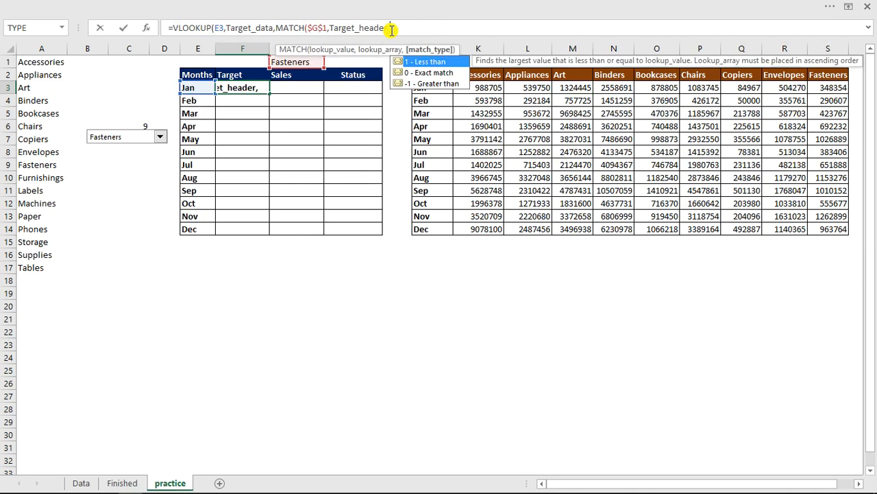
pyautogui.write('0),')
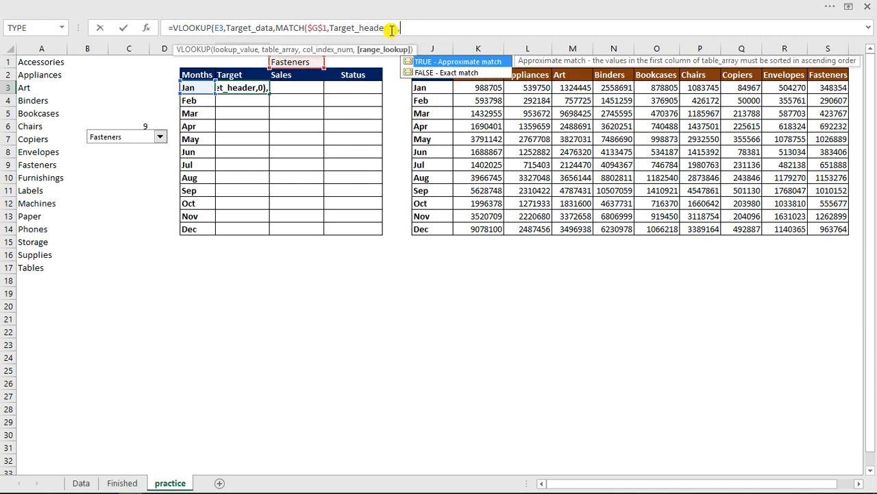
pyautogui.write('0)')
pyautogui.press('Return')
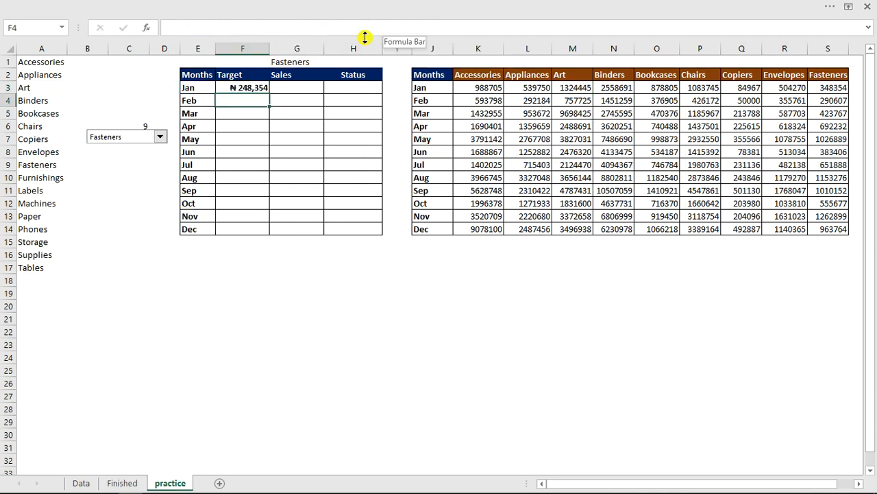
pyautogui.click(244, 87)
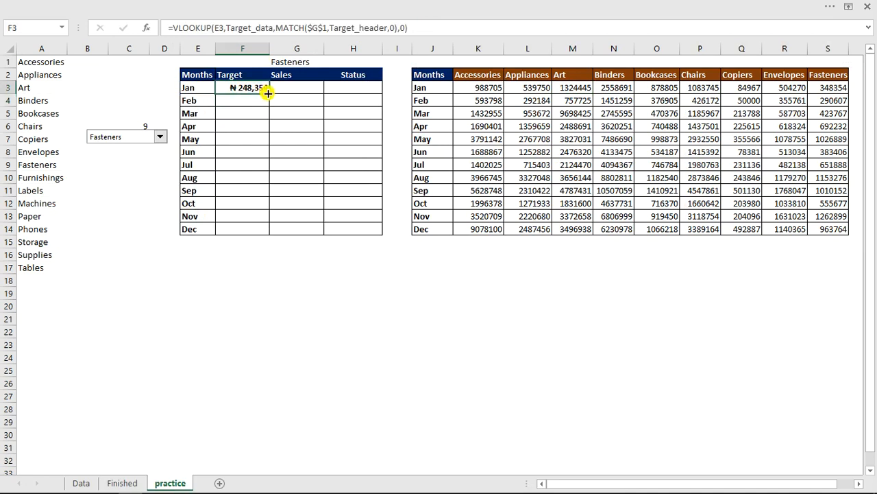
pyautogui.doubleClick(269, 94)
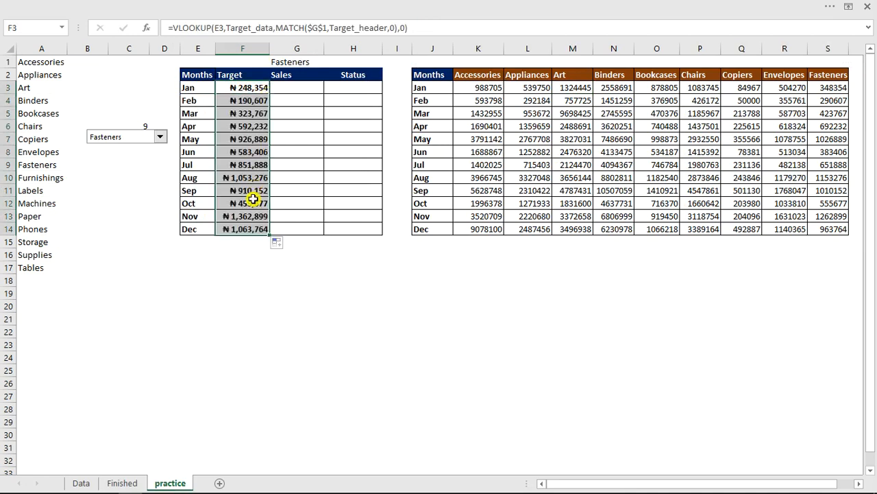
# Copy the Jan target formula into the Jan sales cell G3 and change its table array to Sales_data
pyautogui.click(254, 88)
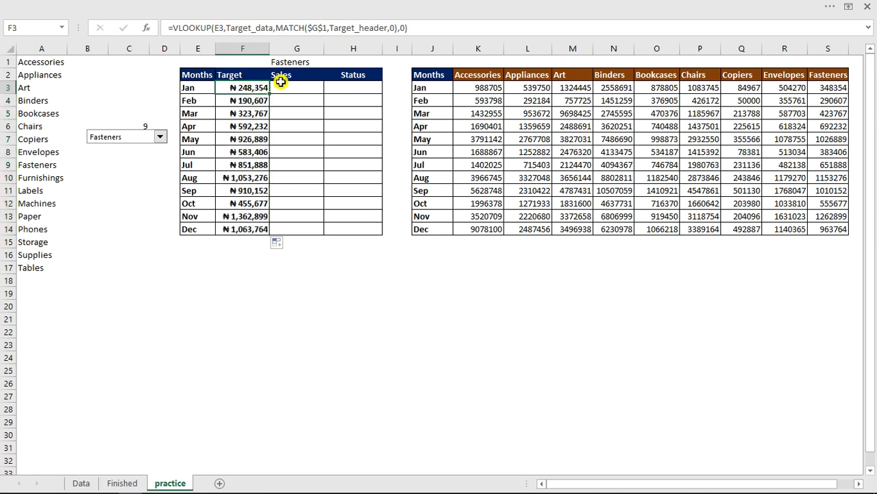
pyautogui.moveTo(407, 28); pyautogui.dragTo(163, 29)
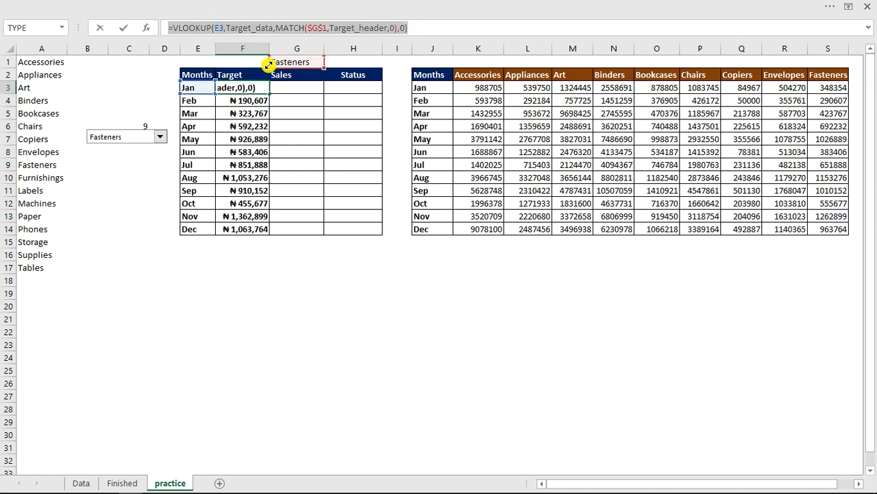
pyautogui.click(300, 89)
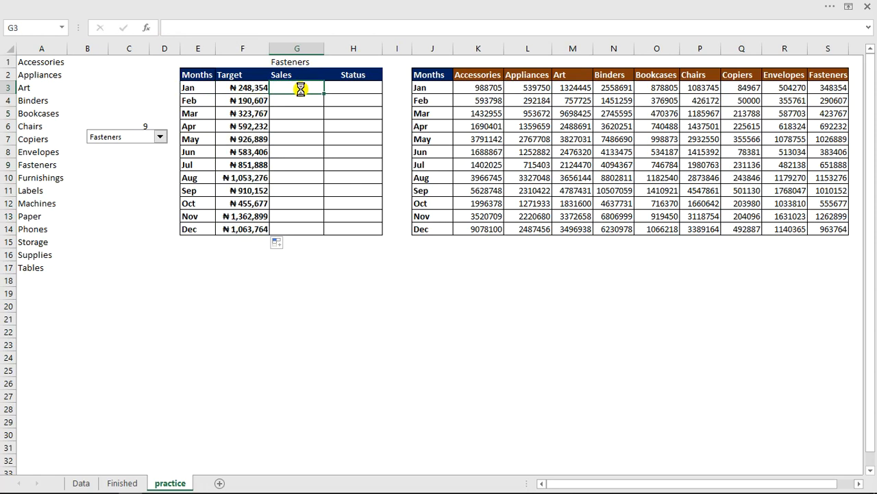
pyautogui.hotkey('ctrl', 'v')
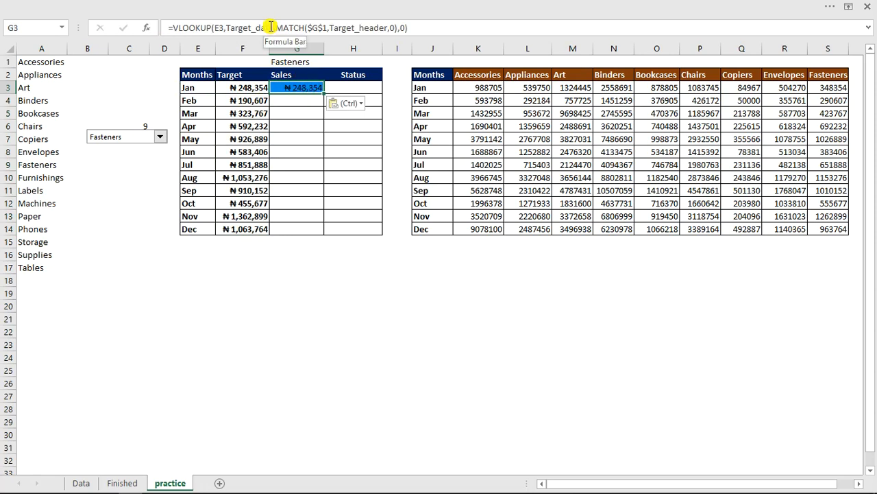
pyautogui.moveTo(273, 27); pyautogui.dragTo(227, 28)
pyautogui.write('sales')
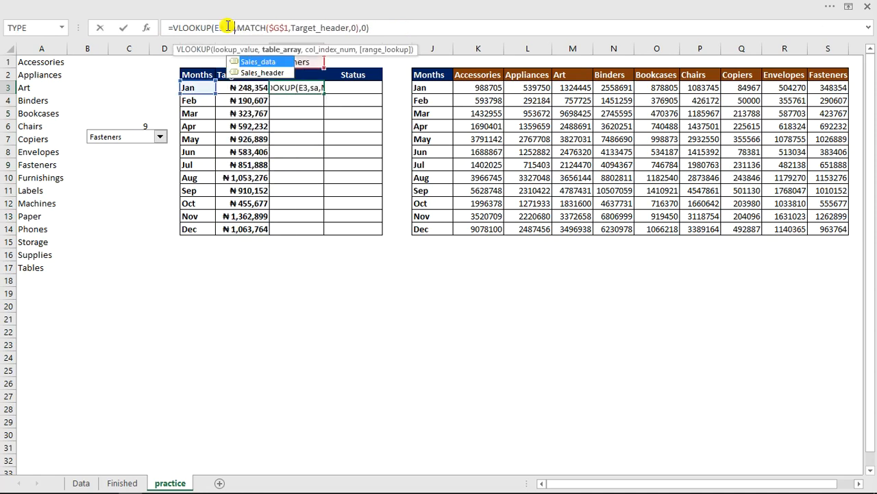
pyautogui.press('Tab')
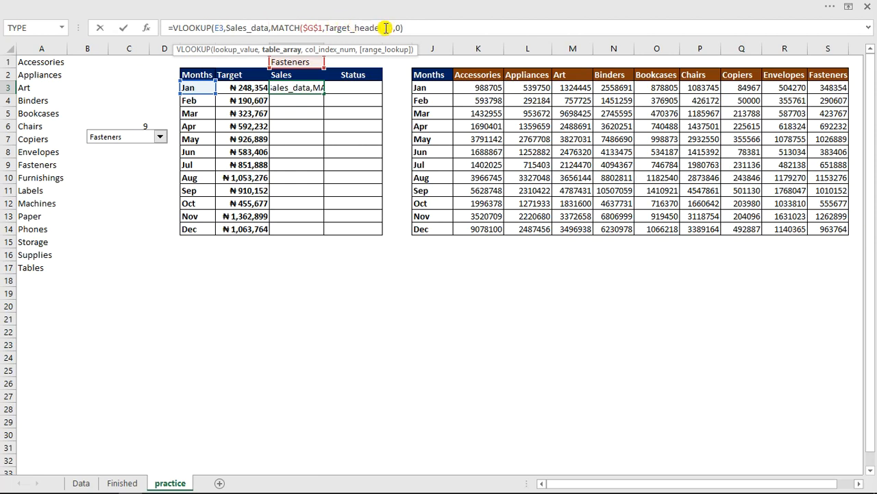
# Change the MATCH lookup array in G3 to Sales_header and fill the sales formula down through Dec
pyautogui.moveTo(384, 28); pyautogui.dragTo(331, 26)
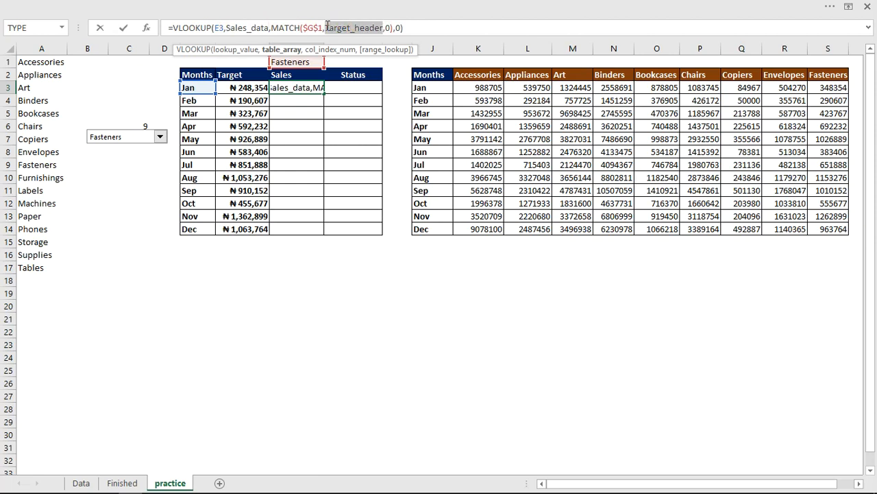
pyautogui.write('sales')
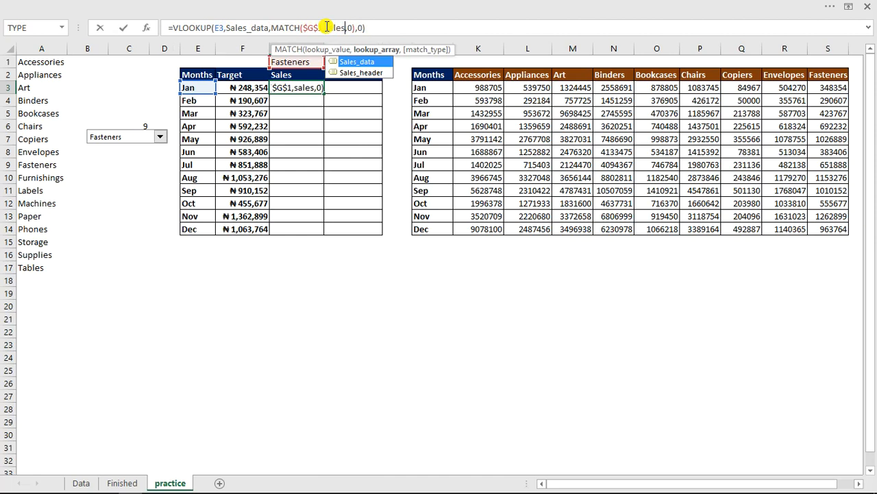
pyautogui.press('Down')
pyautogui.press('Tab')
pyautogui.press('Return')
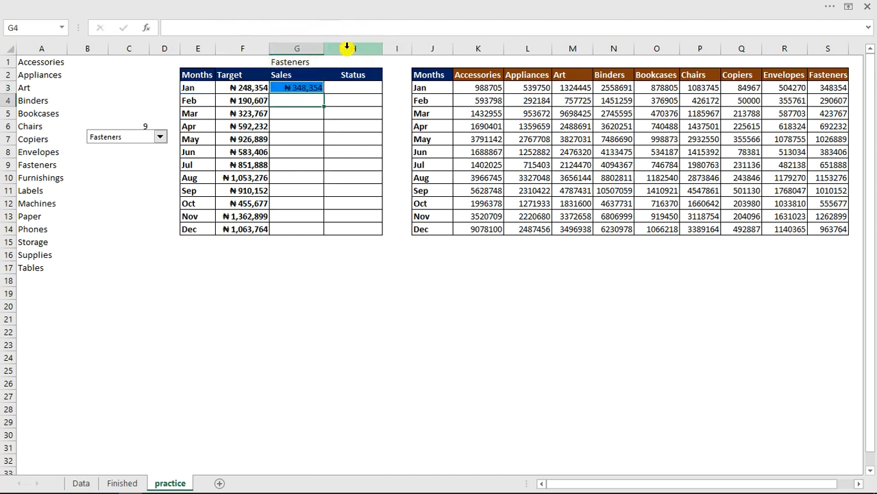
pyautogui.click(306, 86)
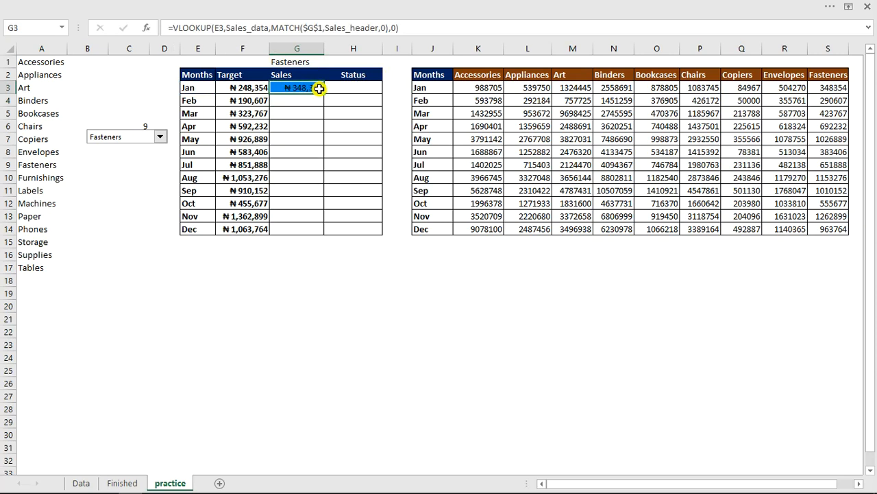
pyautogui.doubleClick(321, 93)
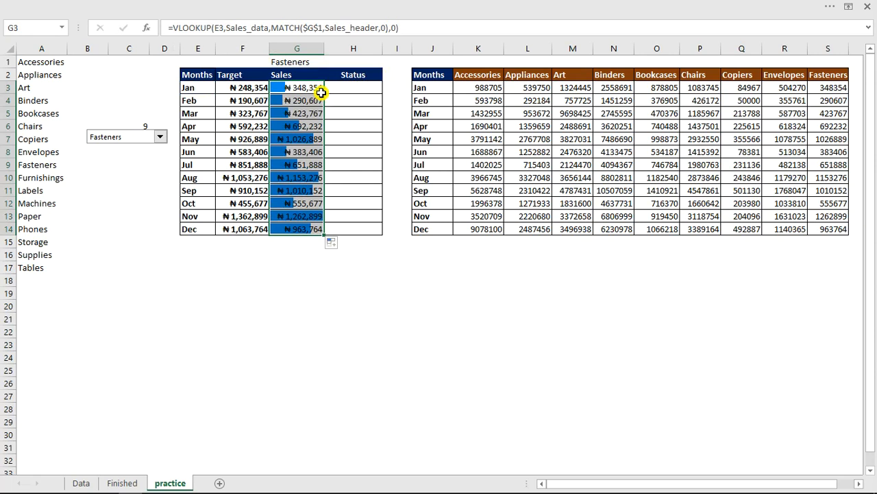
# Test the report by choosing Binders and finally Machines in the practice sheet's combo box
pyautogui.click(159, 136)
pyautogui.click(103, 173)
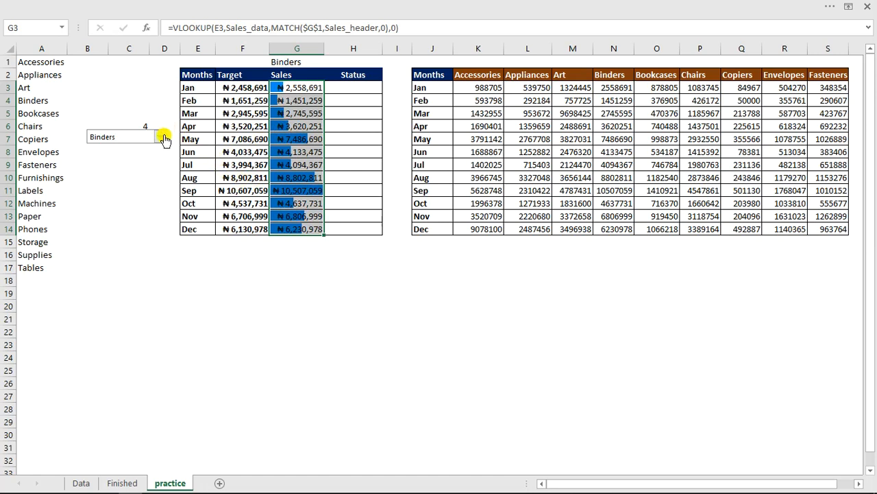
pyautogui.click(159, 136)
pyautogui.click(137, 240)
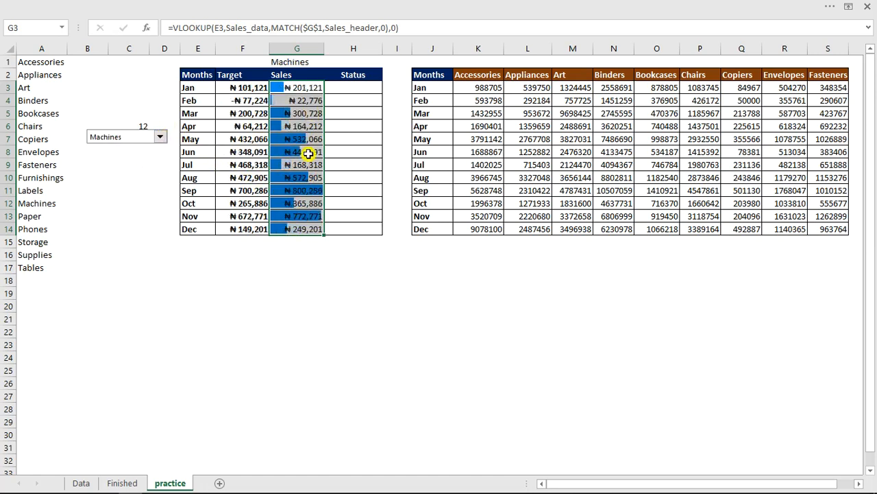
# Examine the Status column's IF formulas and their symbols for several months on the Finished sheet
pyautogui.click(124, 483)
pyautogui.click(354, 92)
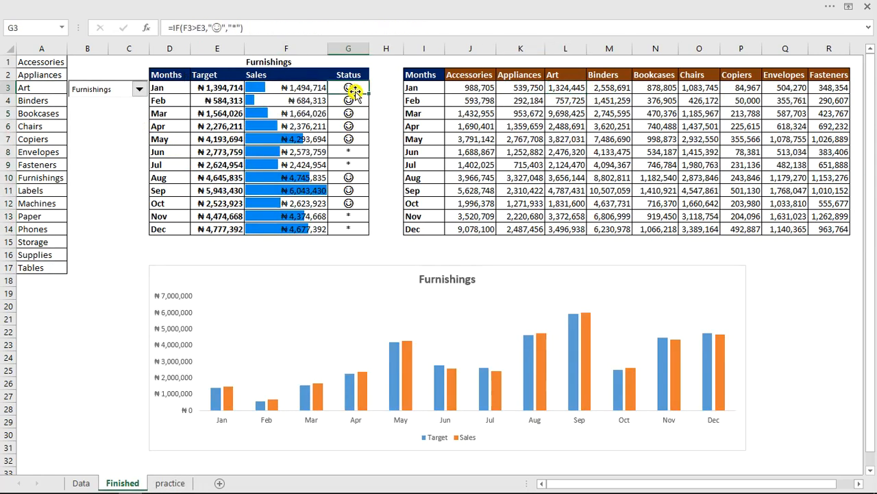
pyautogui.click(348, 100)
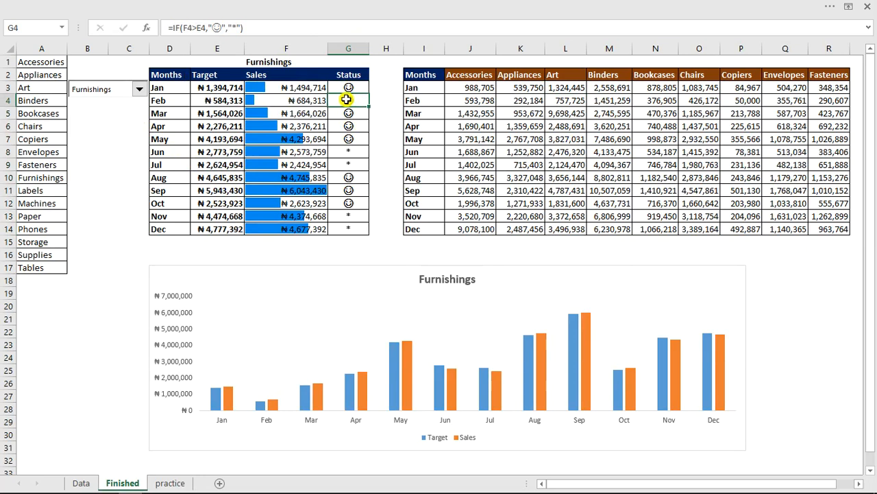
pyautogui.click(349, 113)
pyautogui.click(349, 138)
pyautogui.click(351, 114)
pyautogui.click(355, 100)
pyautogui.moveTo(349, 152); pyautogui.dragTo(351, 163)
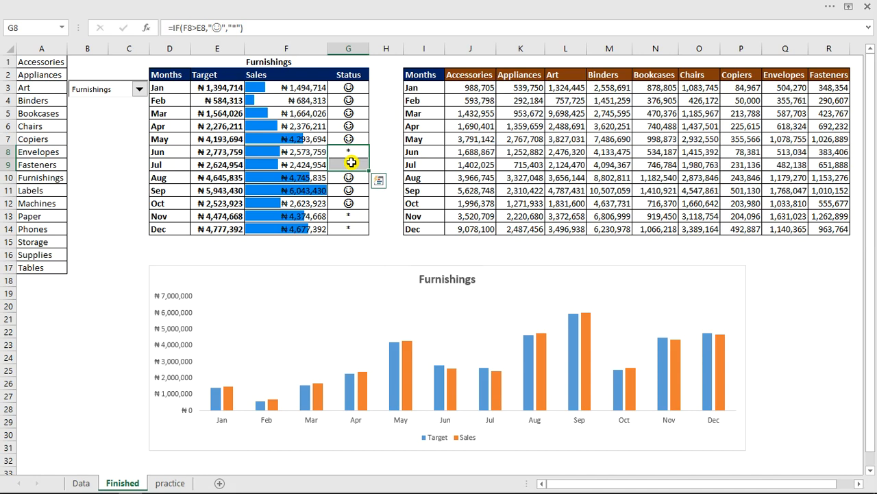
# Choose Bookcases in the Finished sheet's combo box to check the Status symbols, and return to the practice sheet
pyautogui.click(139, 89)
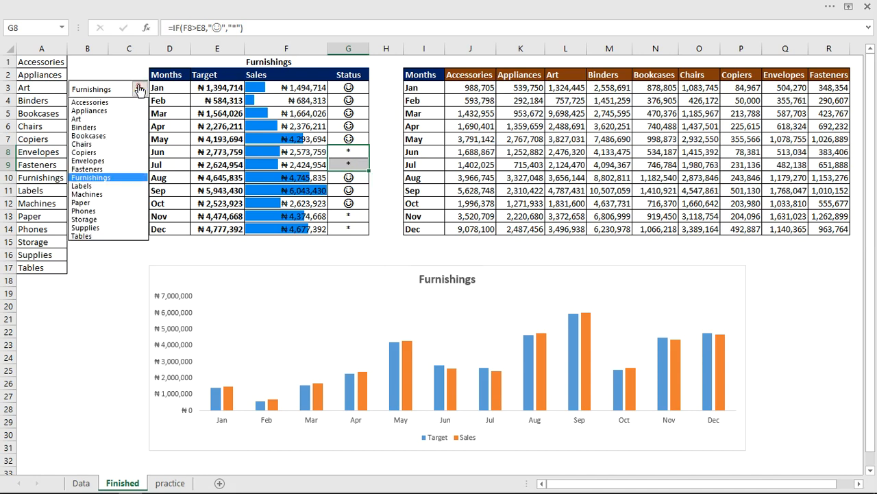
pyautogui.click(117, 136)
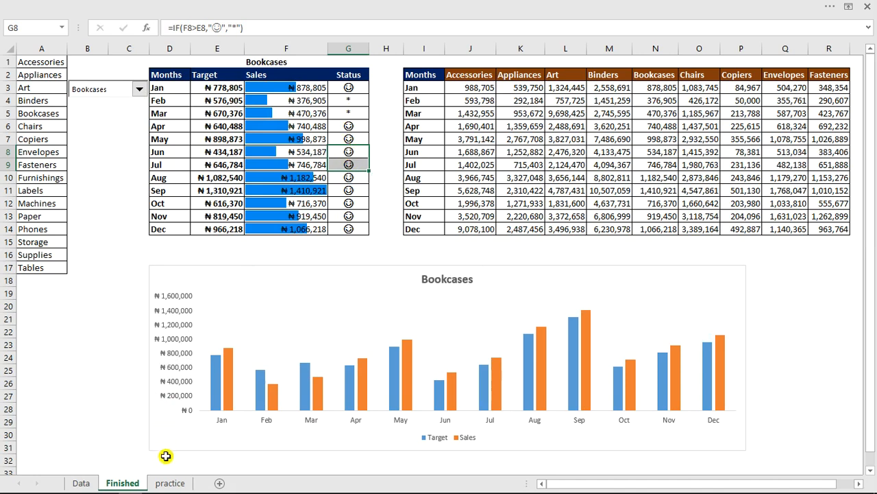
pyautogui.click(170, 483)
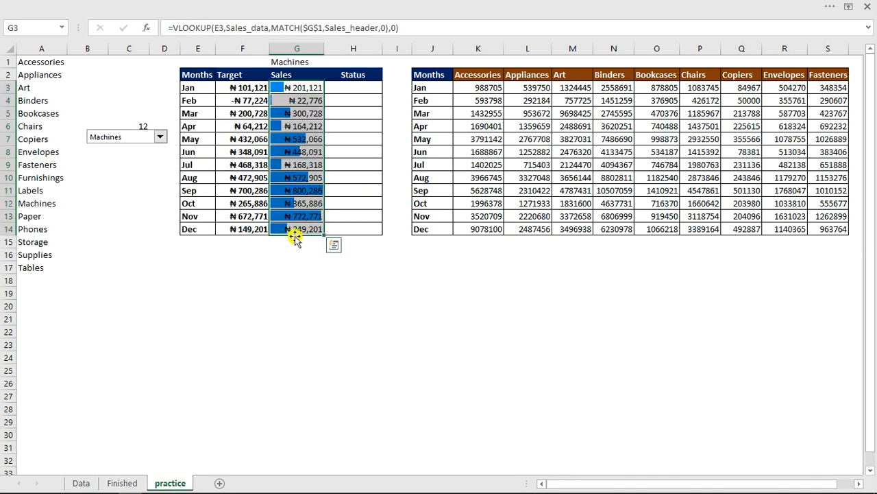
# Insert the White Smiling Face and asterisk symbols into the empty cell E19 below the report table
pyautogui.click(205, 292)
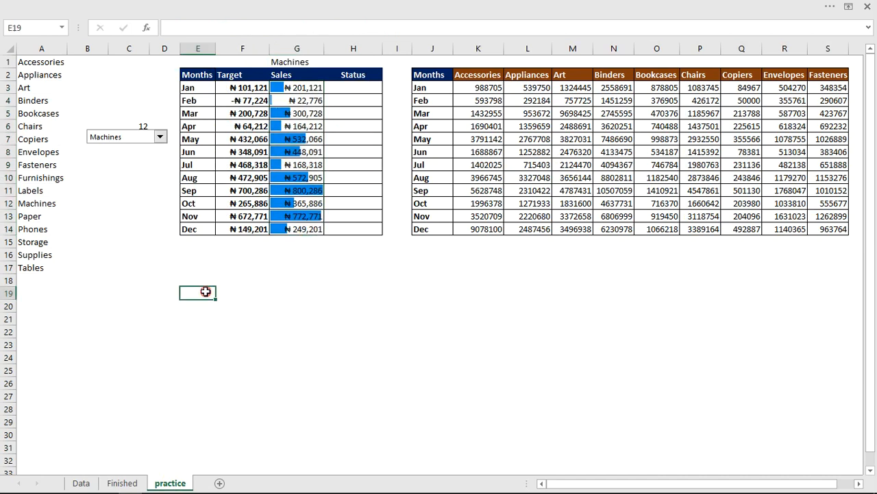
pyautogui.click(232, 4)
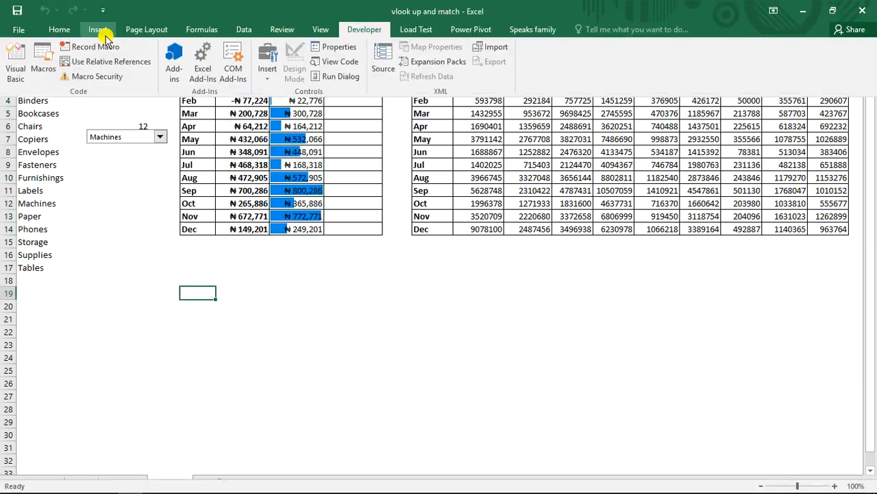
pyautogui.click(808, 61)
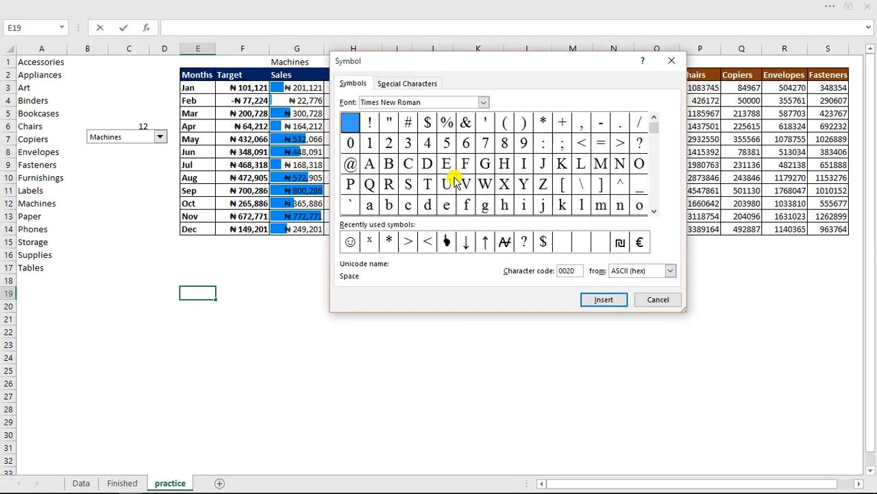
pyautogui.click(351, 242)
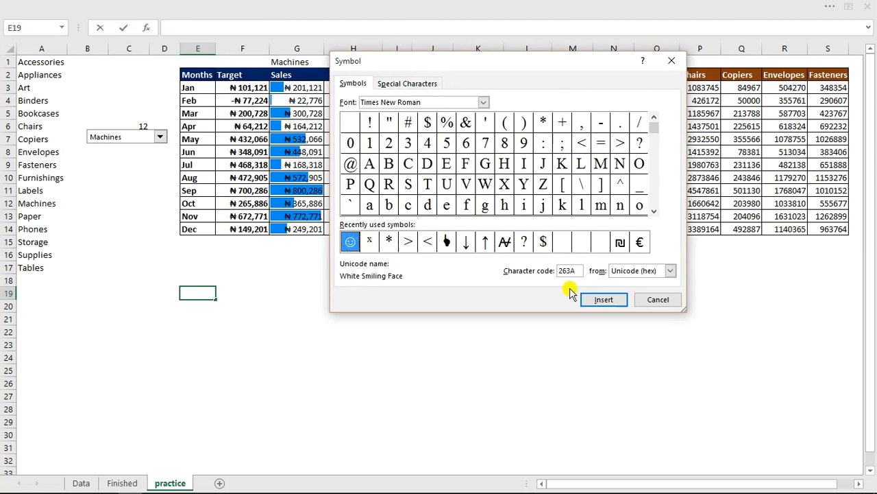
pyautogui.click(595, 300)
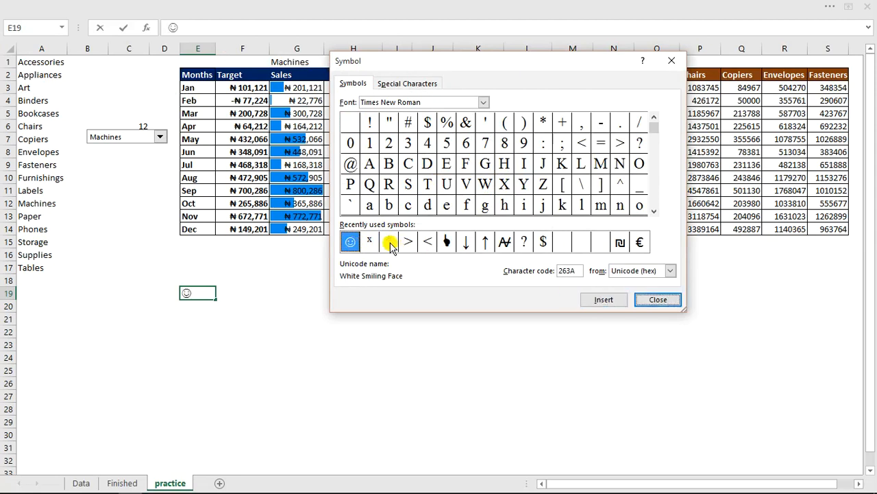
pyautogui.click(390, 243)
pyautogui.click(604, 302)
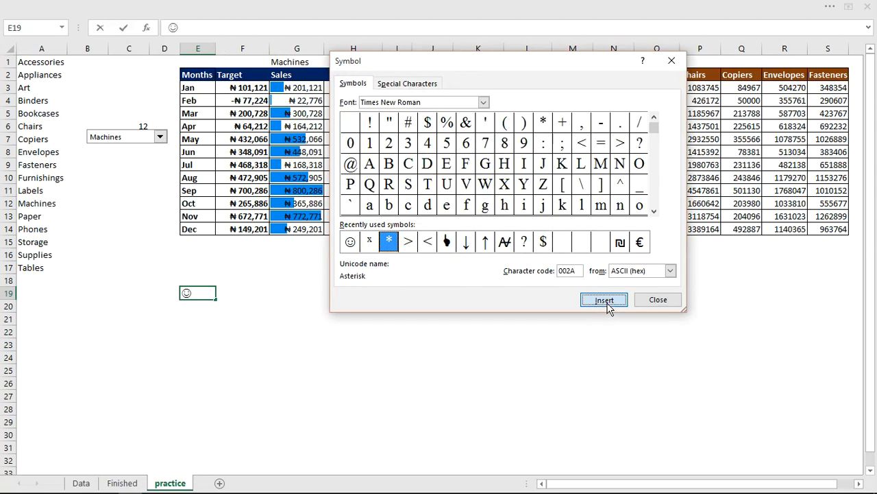
pyautogui.click(666, 303)
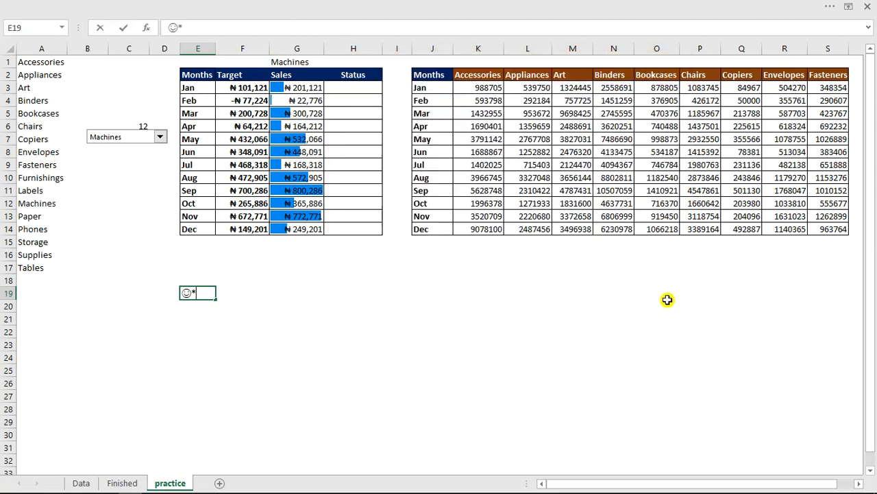
pyautogui.press('Return')
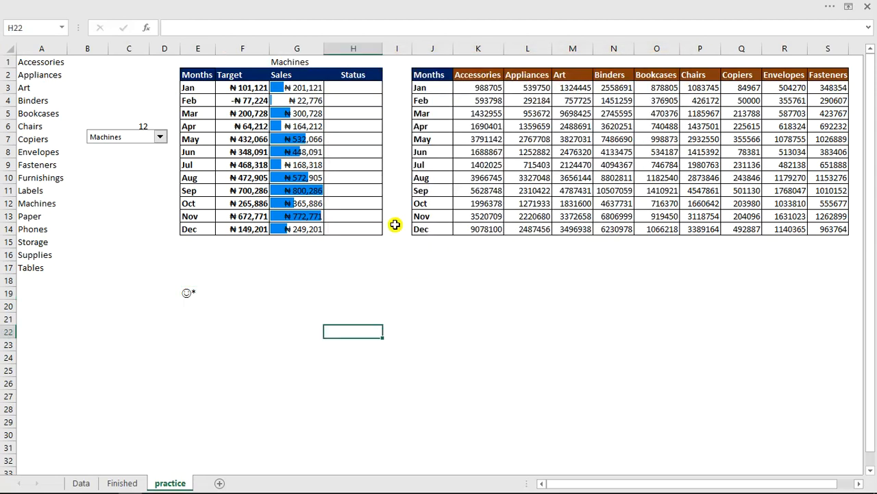
# Begin an IF formula in January's Status cell H3 with the condition G3>=F3, comparing sales with target
pyautogui.click(355, 87)
pyautogui.click(355, 87)
pyautogui.write('=if')
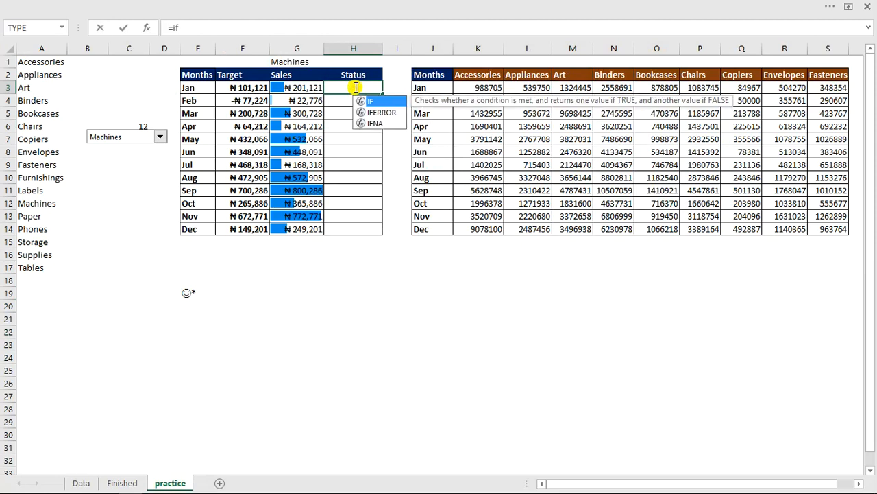
pyautogui.press('Tab')
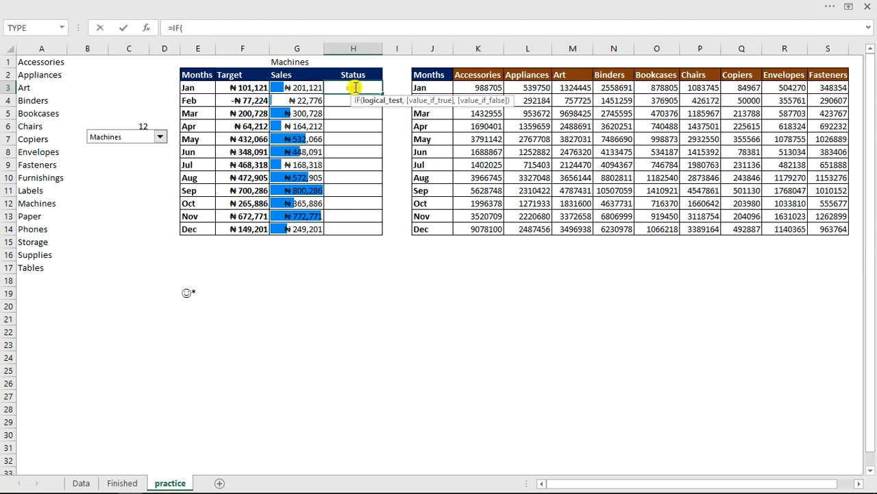
pyautogui.click(298, 85)
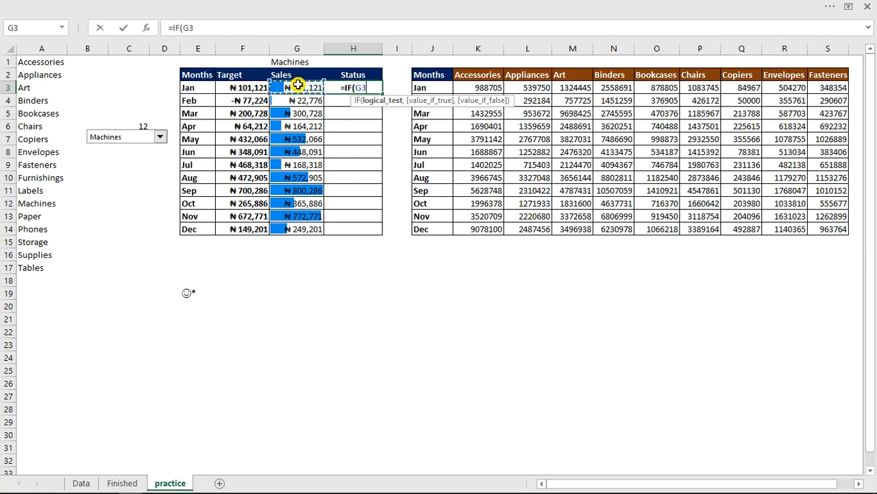
pyautogui.write('>')
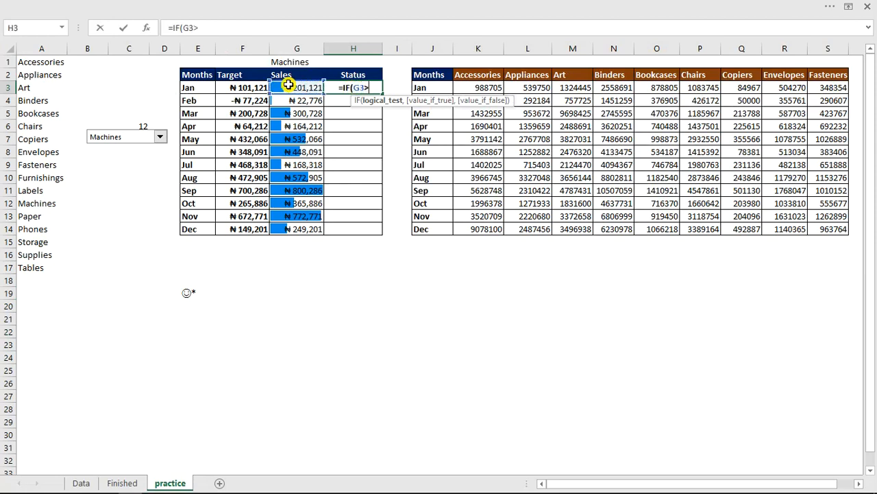
pyautogui.click(260, 87)
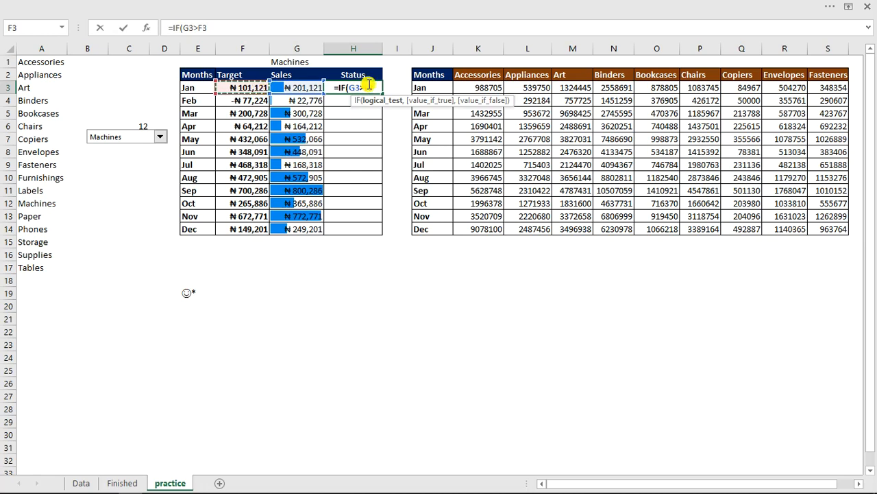
pyautogui.click(364, 86)
pyautogui.write('=')
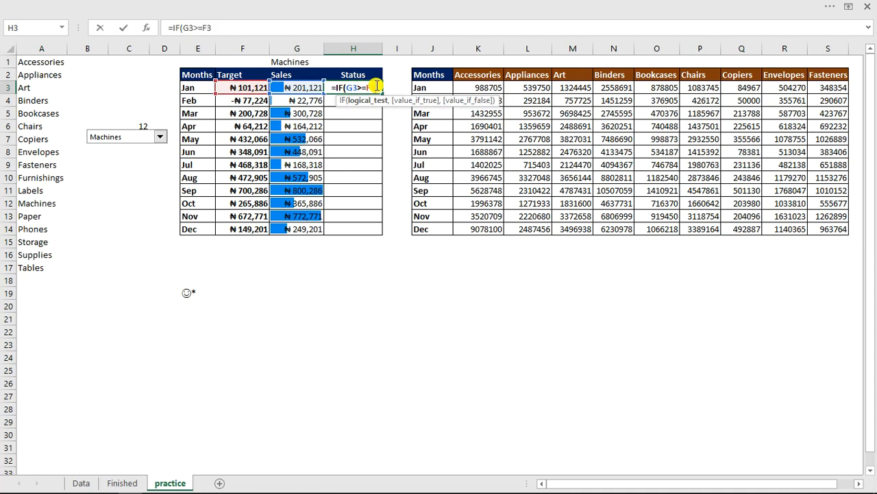
# Complete H3's IF formula with "yes" if true and "no" if false, and fill it down the Status column to December
pyautogui.write(',')
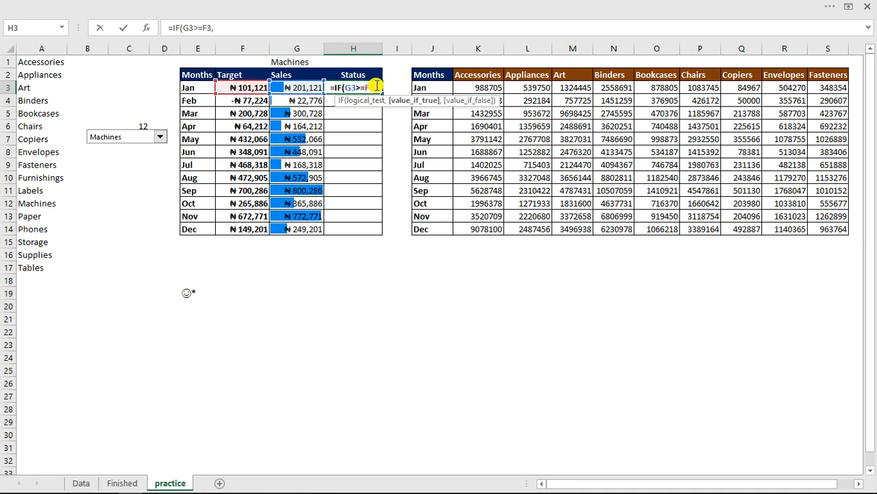
pyautogui.write('"')
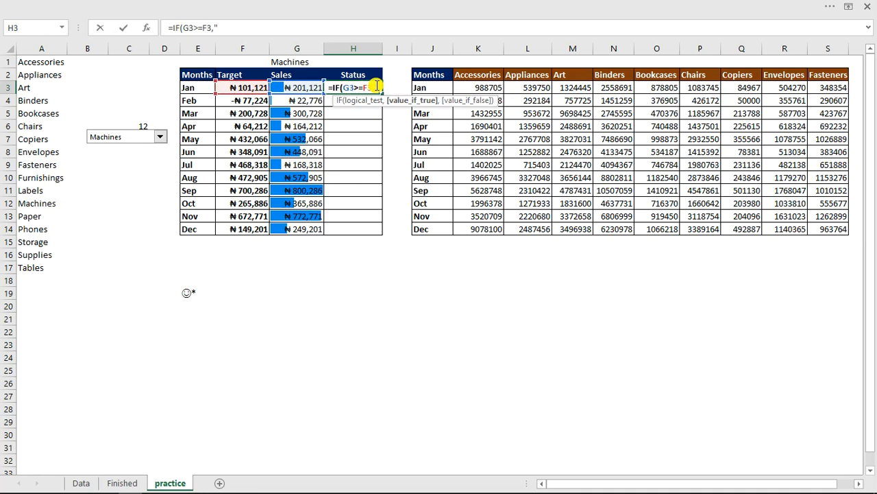
pyautogui.write('yea')
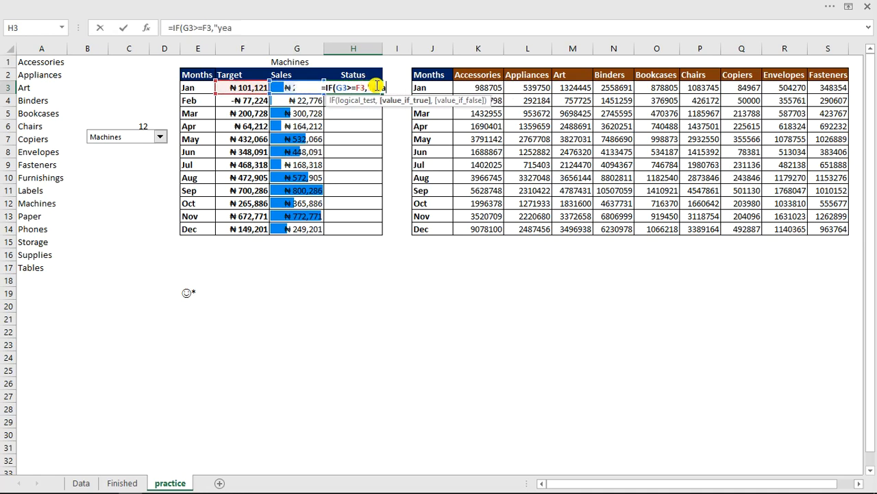
pyautogui.press('BackSpace')
pyautogui.write('s"')
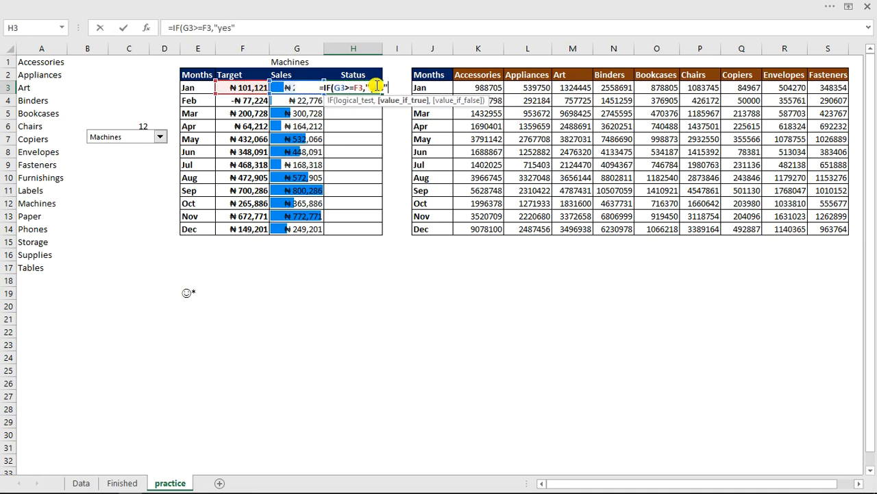
pyautogui.write(',"now')
pyautogui.press('BackSpace')
pyautogui.write('"')
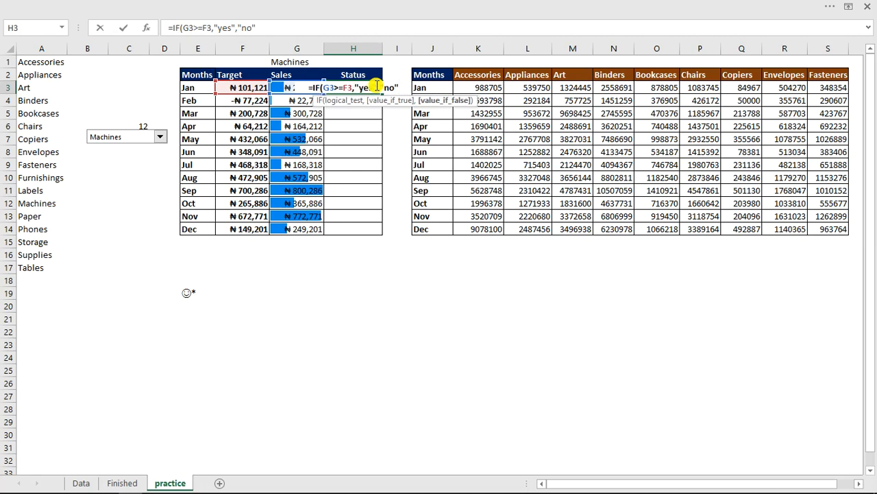
pyautogui.write(')')
pyautogui.press('Return')
pyautogui.click(368, 89)
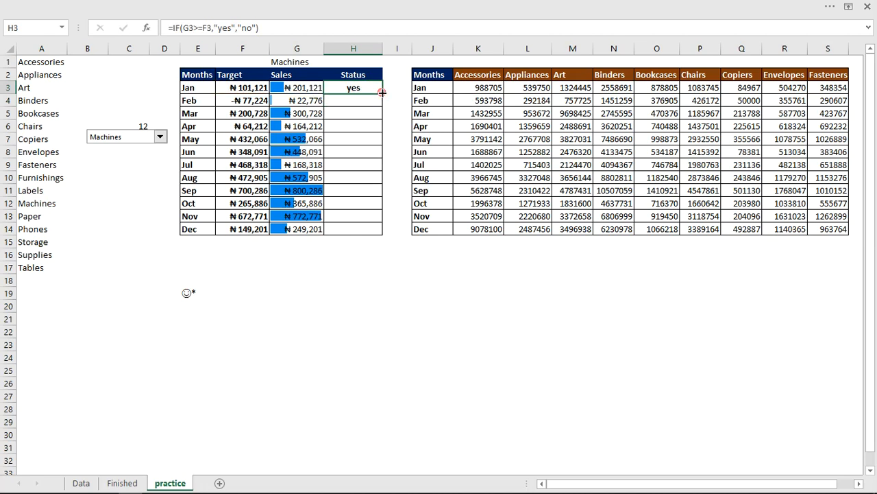
pyautogui.doubleClick(382, 94)
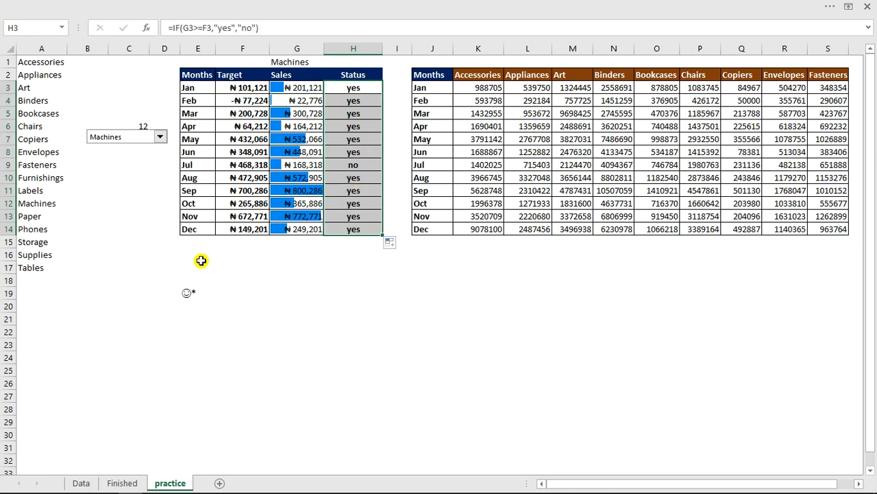
# Move the smiley symbol from E19 into H3's IF formula in place of the text "yes"
pyautogui.click(189, 292)
pyautogui.doubleClick(189, 292)
pyautogui.doubleClick(185, 293)
pyautogui.press('BackSpace')
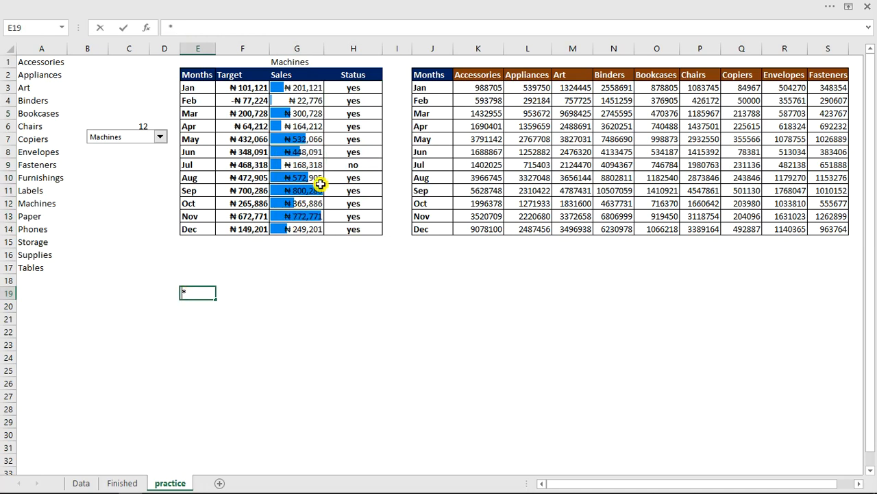
pyautogui.click(356, 76)
pyautogui.click(353, 89)
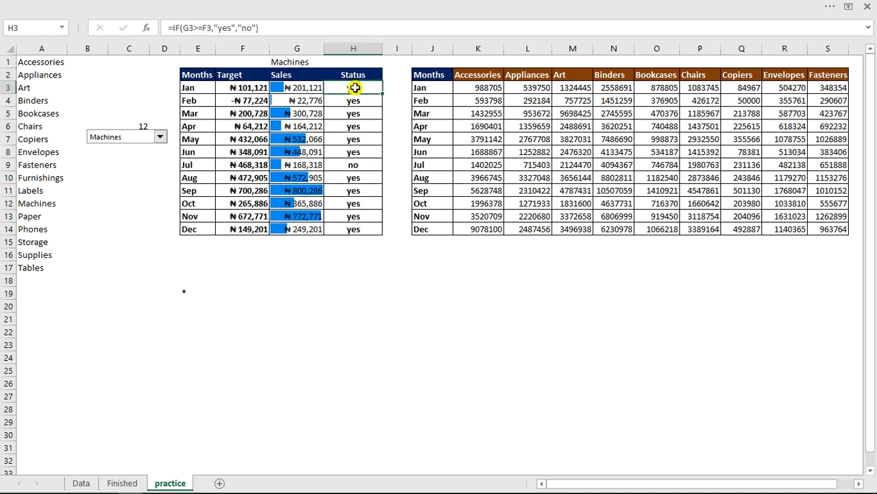
pyautogui.click(231, 27)
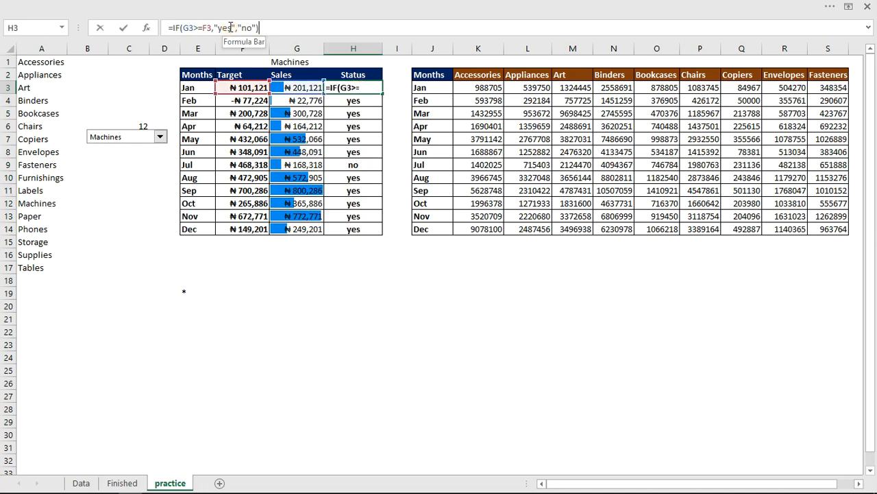
pyautogui.click(229, 27)
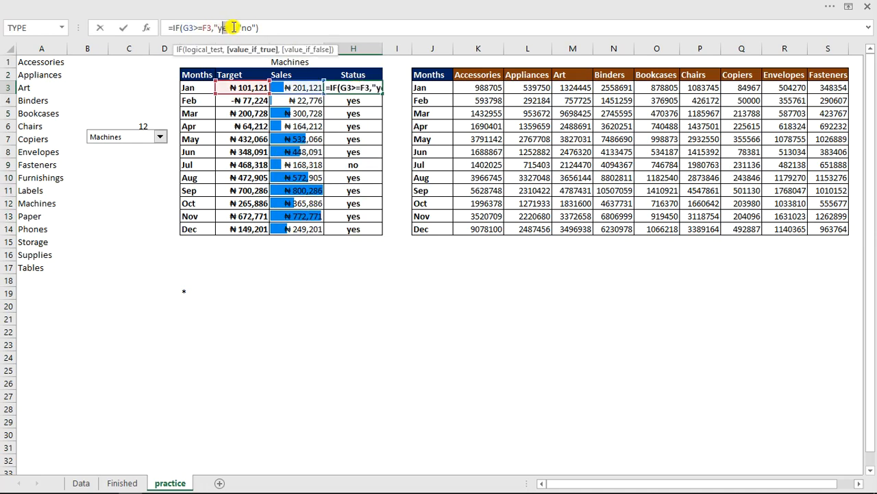
pyautogui.moveTo(232, 27); pyautogui.dragTo(217, 27)
pyautogui.write('☺')
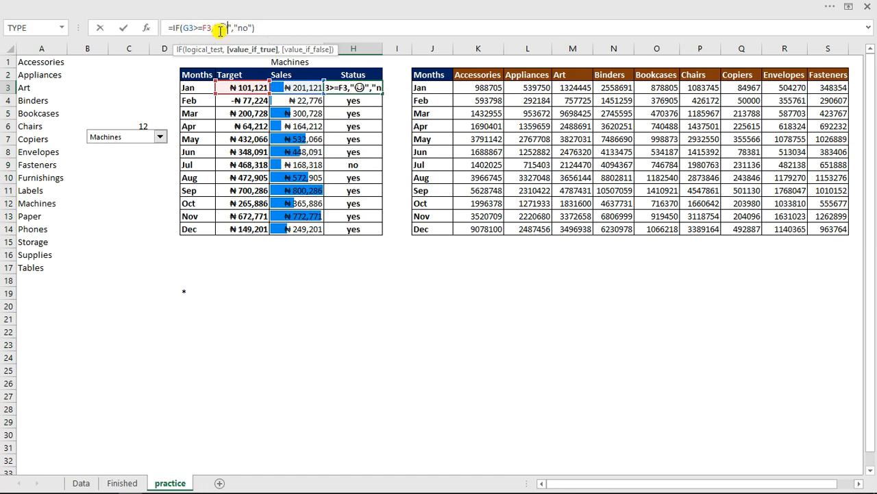
pyautogui.press('Return')
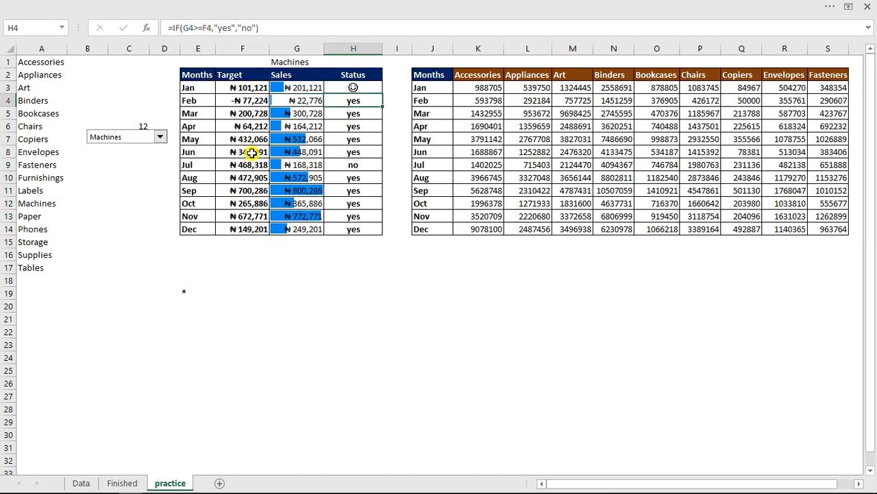
# Move the asterisk from E19 into H3's formula in place of "no" and fill the formula down to December
pyautogui.click(183, 291)
pyautogui.doubleClick(183, 291)
pyautogui.press('BackSpace')
pyautogui.click(379, 88)
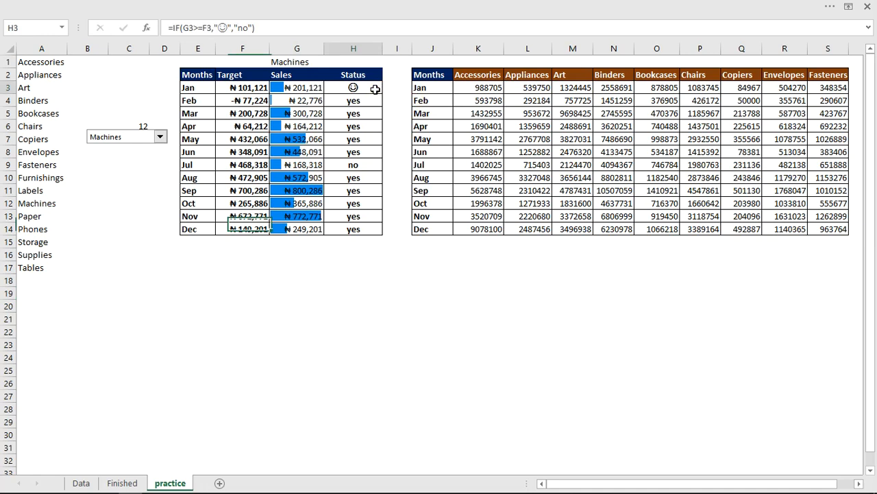
pyautogui.moveTo(248, 28); pyautogui.dragTo(240, 28)
pyautogui.press('BackSpace')
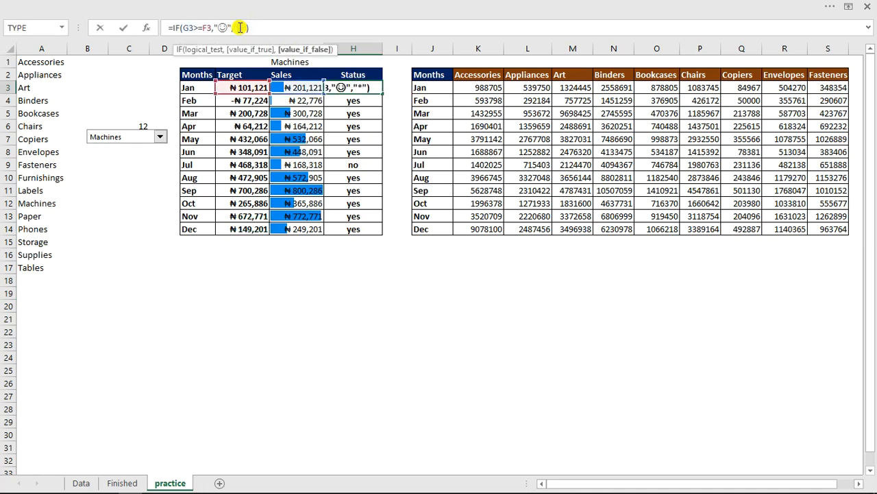
pyautogui.press('Return')
pyautogui.click(362, 86)
pyautogui.doubleClick(382, 92)
pyautogui.click(349, 273)
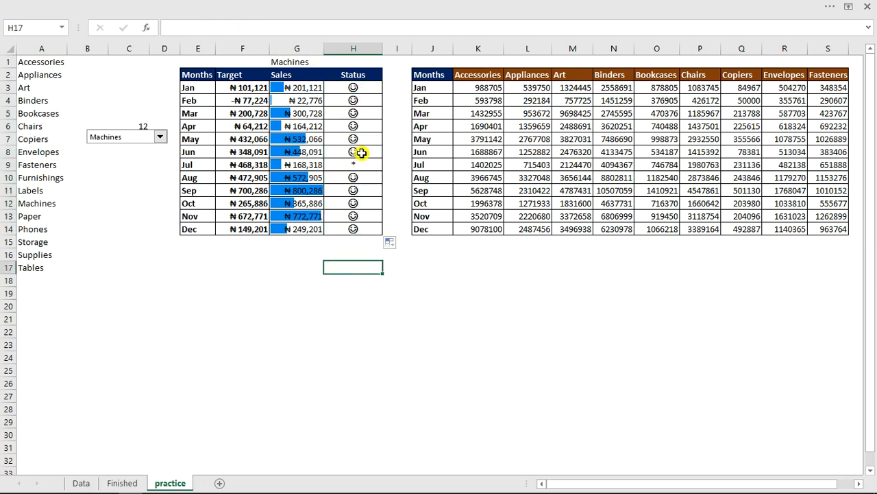
# Check July's Status formula and test the symbols by choosing Copiers, Art and finally Machines in the combo box
pyautogui.click(346, 168)
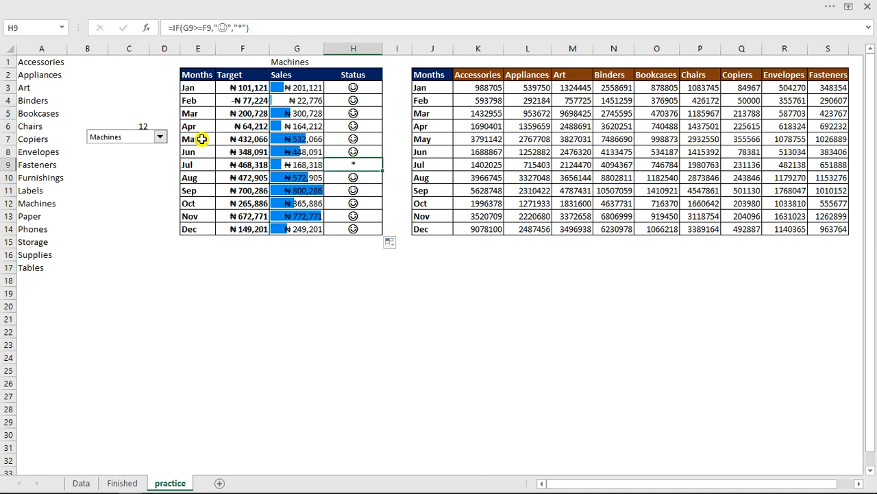
pyautogui.click(160, 137)
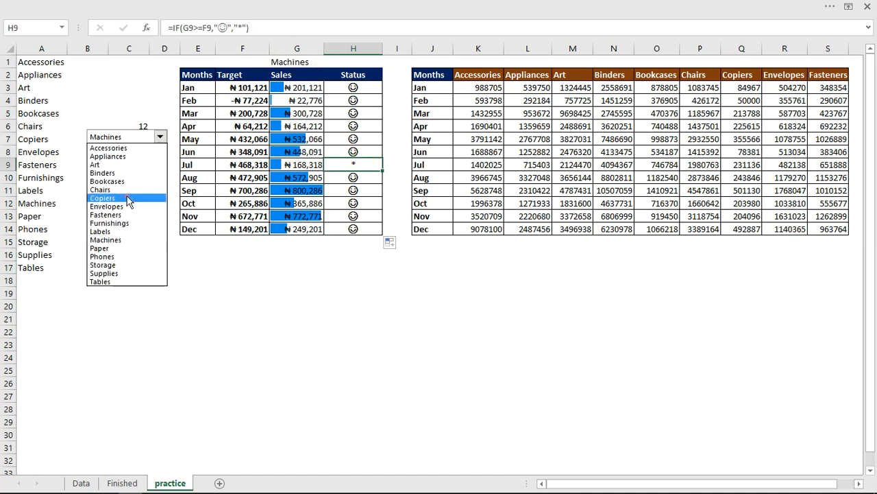
pyautogui.click(128, 197)
pyautogui.click(158, 140)
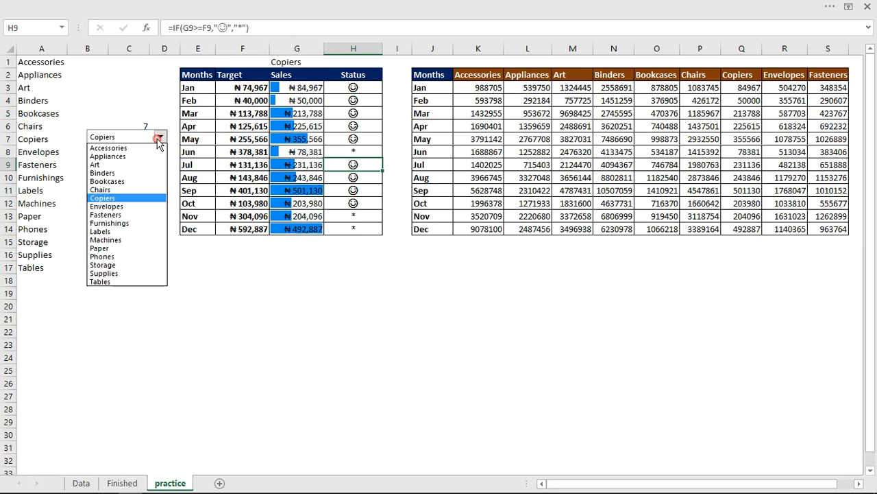
pyautogui.click(137, 164)
pyautogui.click(158, 141)
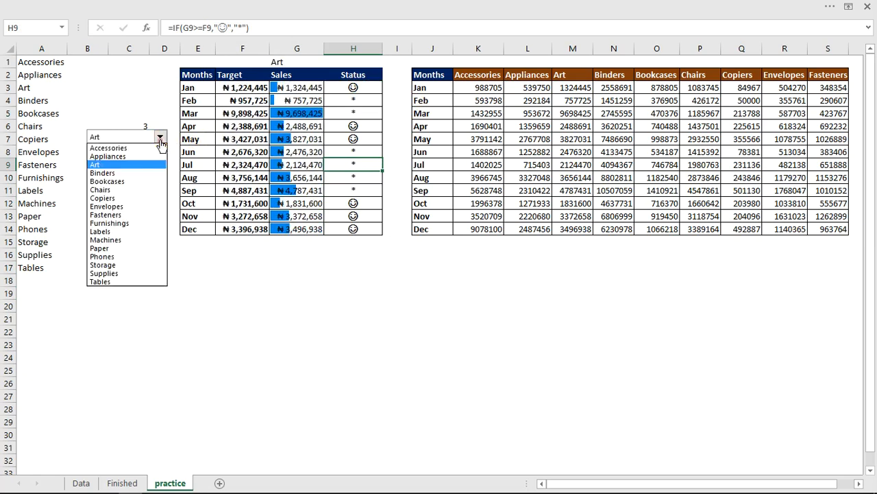
pyautogui.click(139, 240)
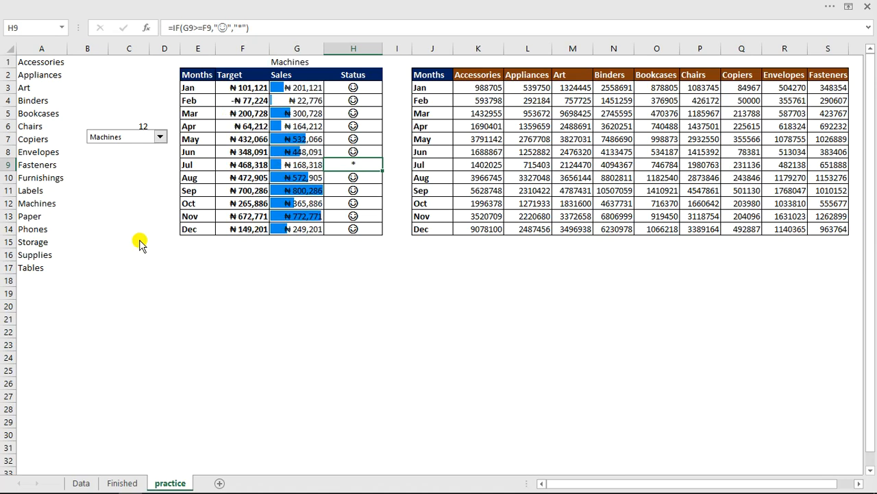
# Examine the VLOOKUP and MATCH formulas in cells K3 and L4 of the monthly sales table
pyautogui.click(476, 88)
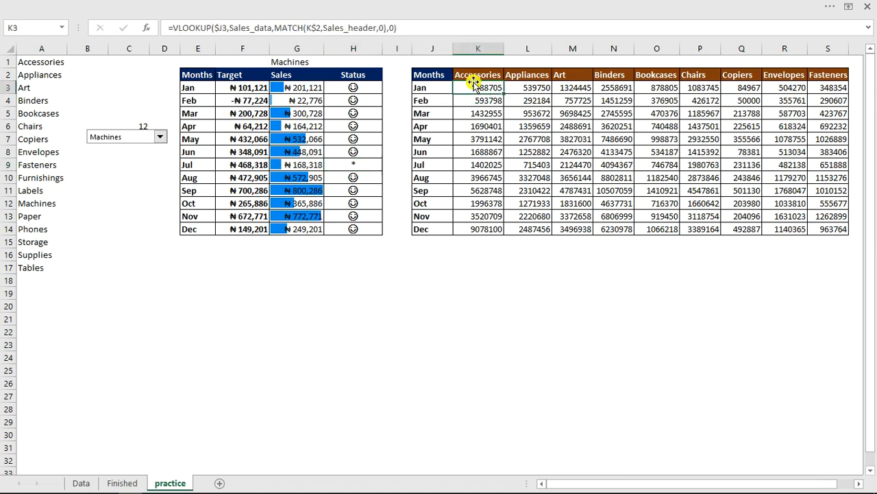
pyautogui.click(538, 100)
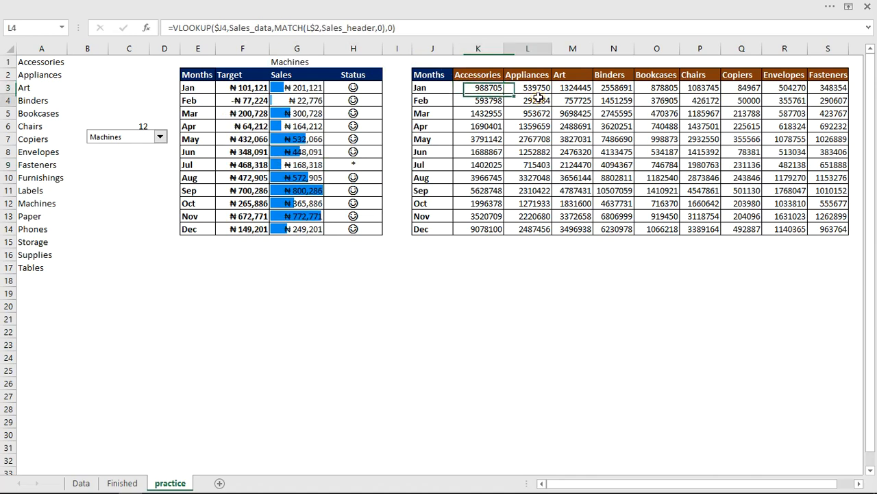